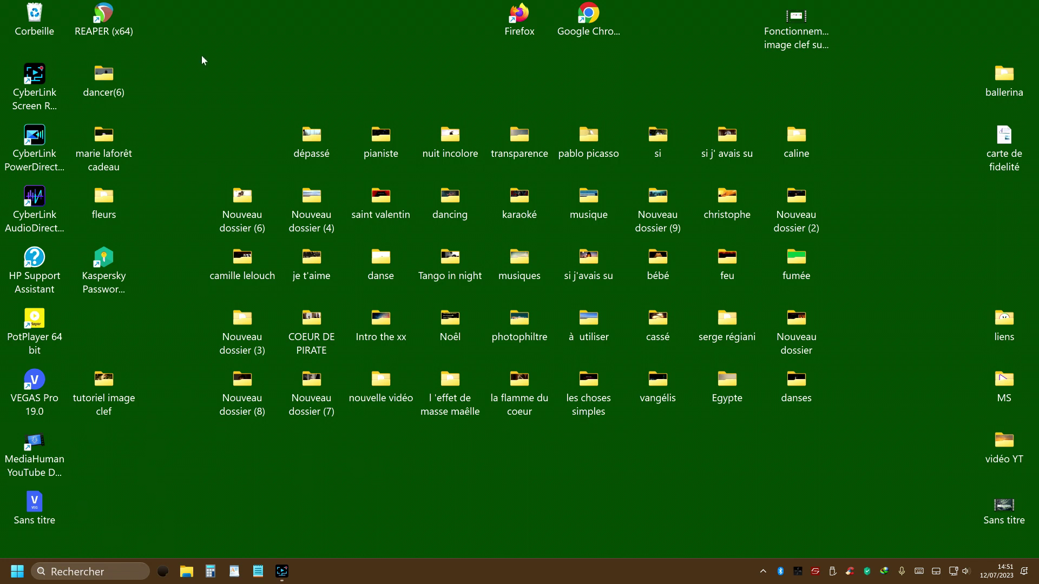
Start PowerDirector 21 and open the timeline video editor with the 16:9 display format.
double_click(27, 139)
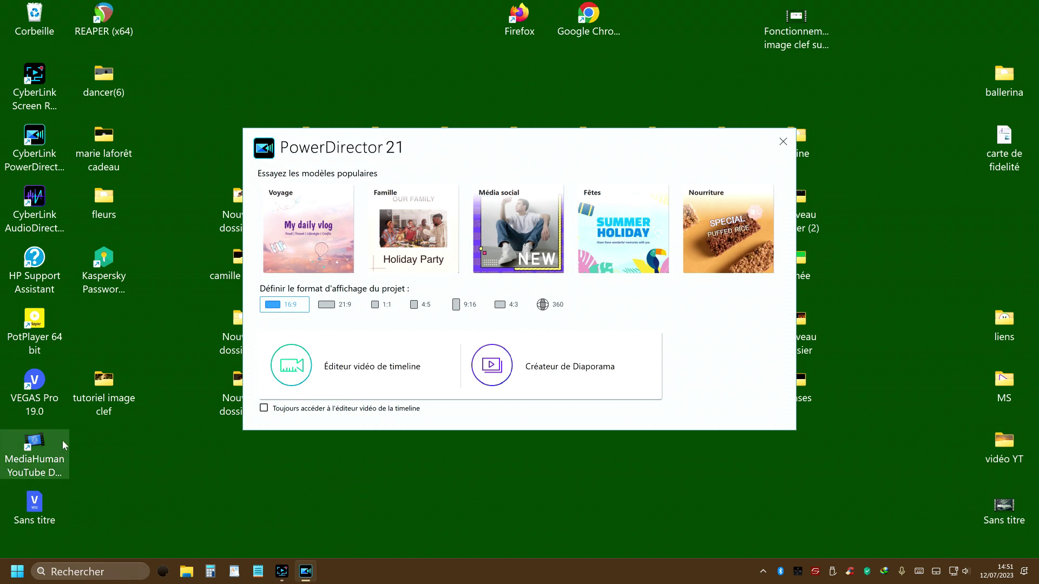
left_click(360, 367)
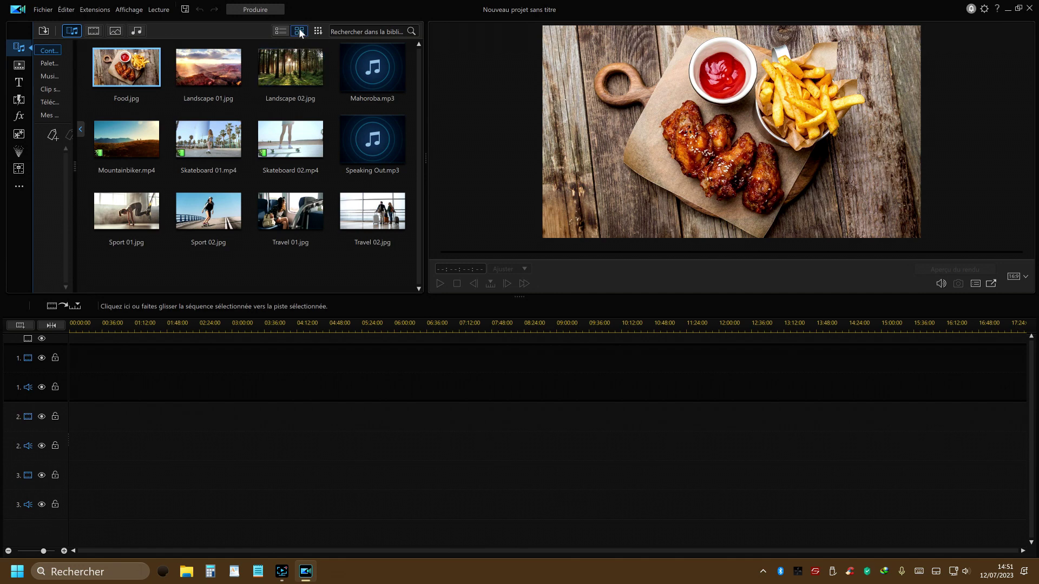
left_click(317, 31)
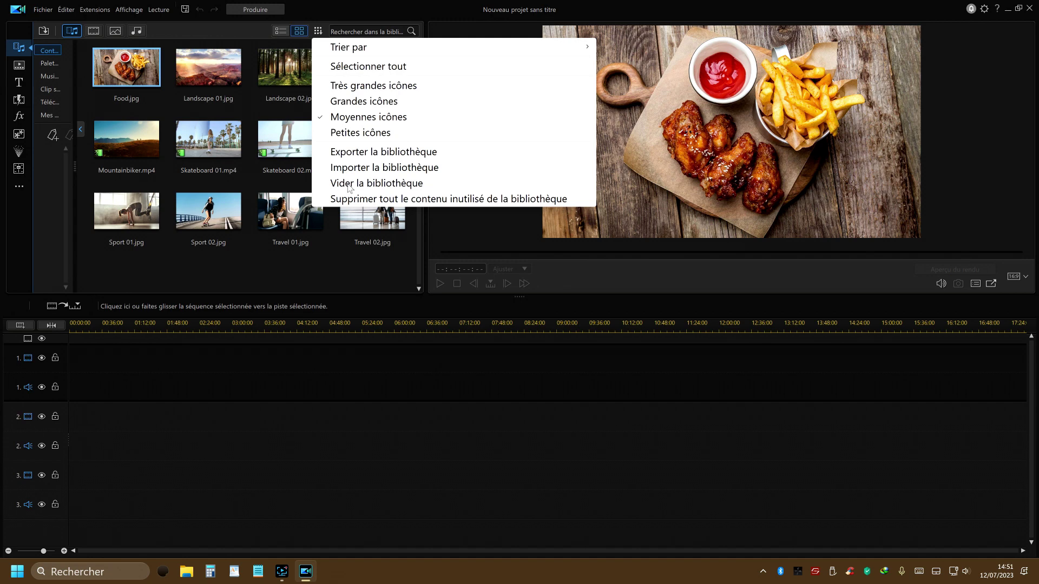
left_click(246, 401)
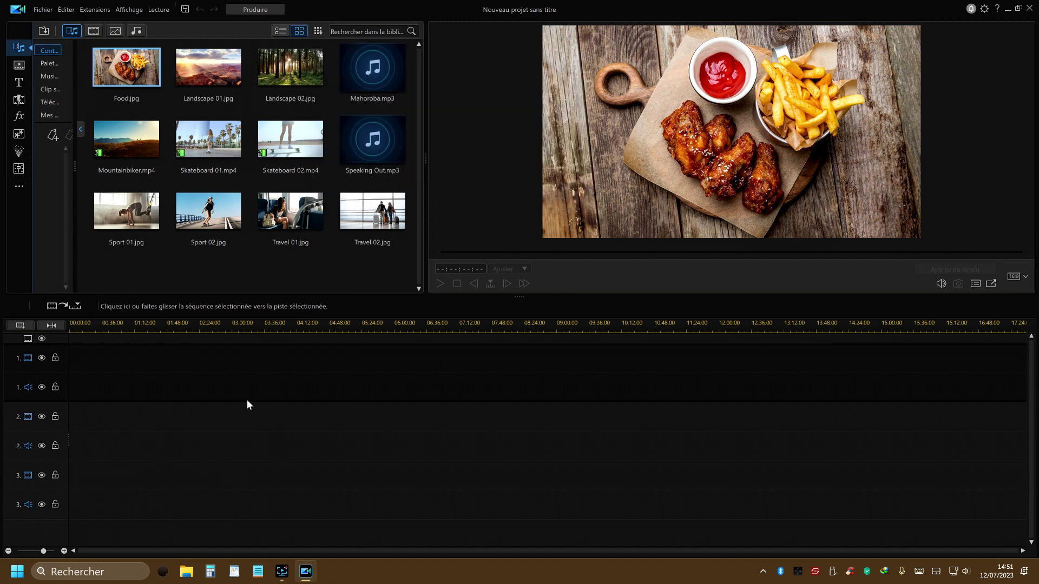
Import the "tutoriel image clef" folder from the desktop into the media library and browse its contents.
left_click(46, 33)
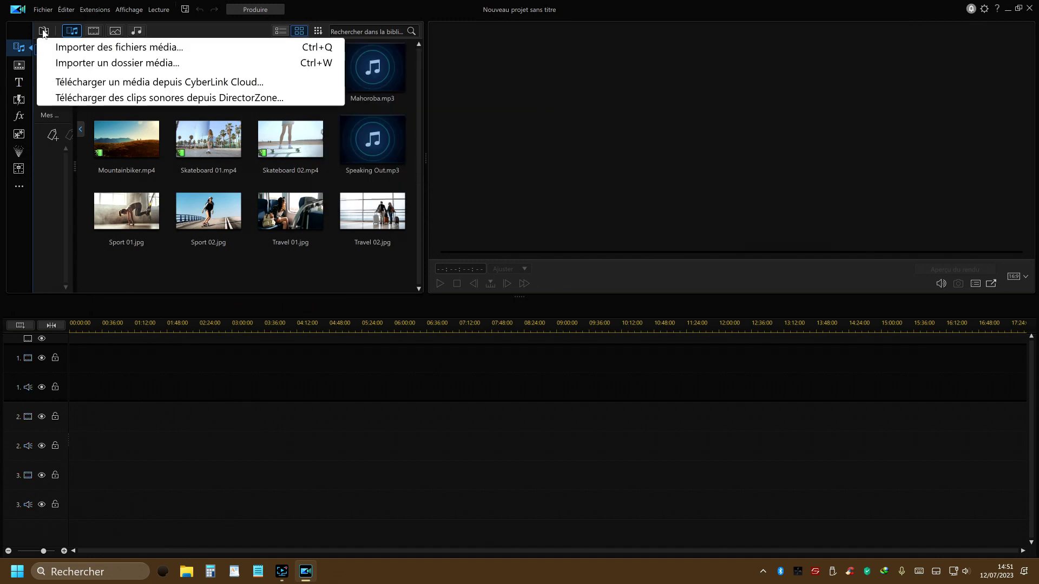
left_click(155, 62)
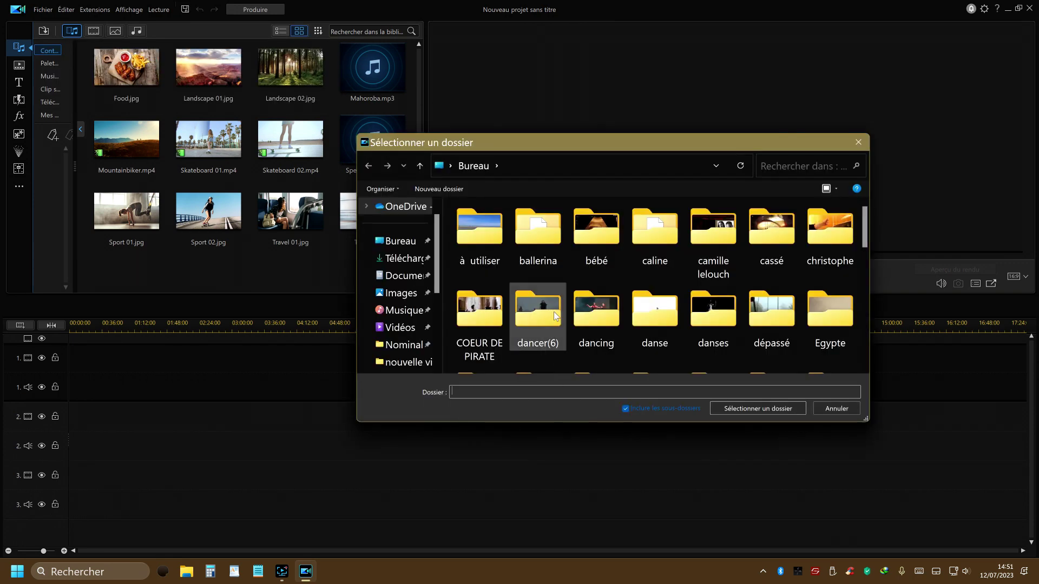
scroll(538, 346, "down", 10)
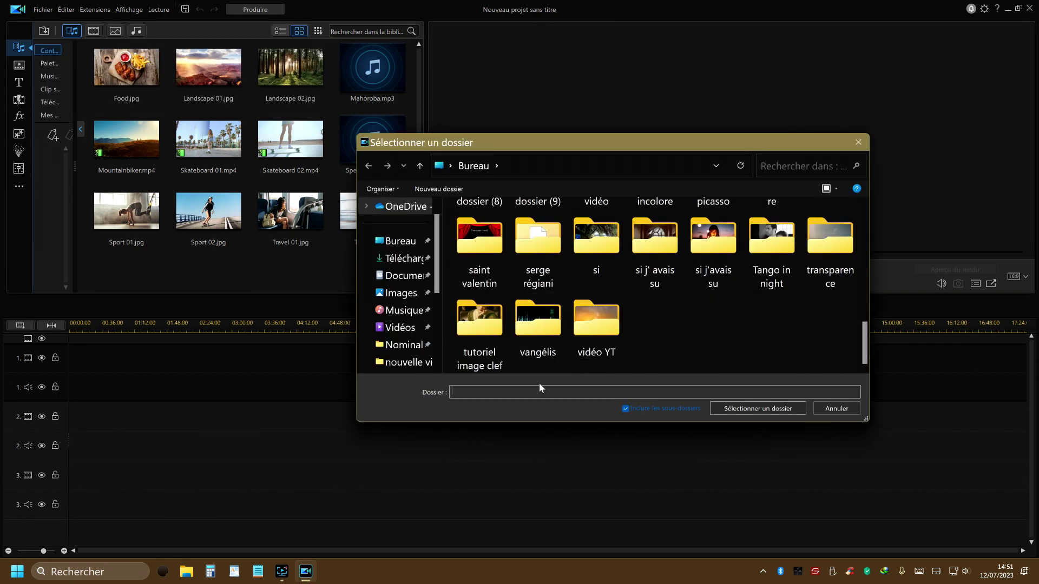
double_click(481, 325)
left_click(763, 408)
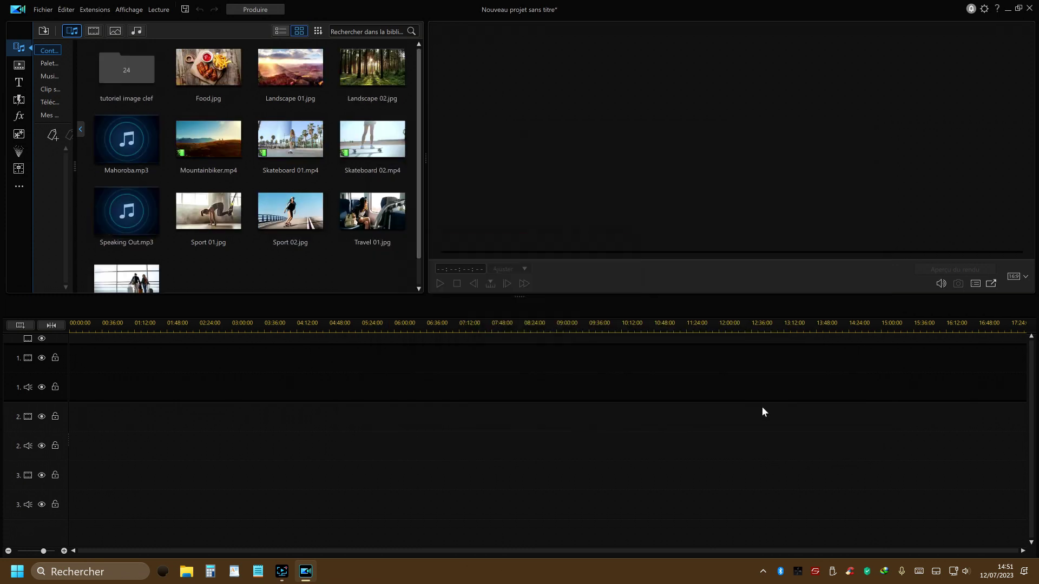
double_click(127, 75)
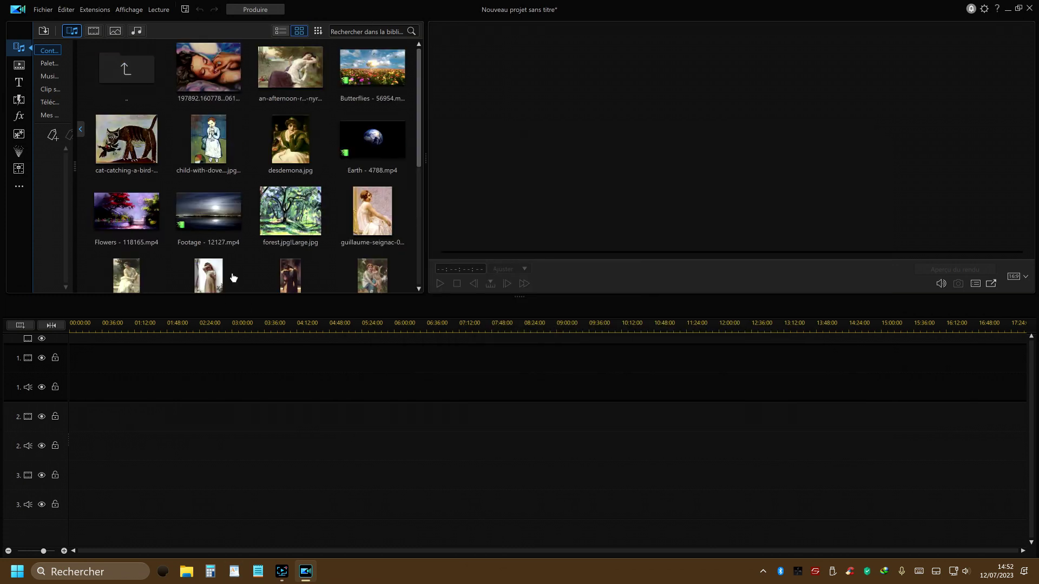
scroll(254, 192, "down", 3)
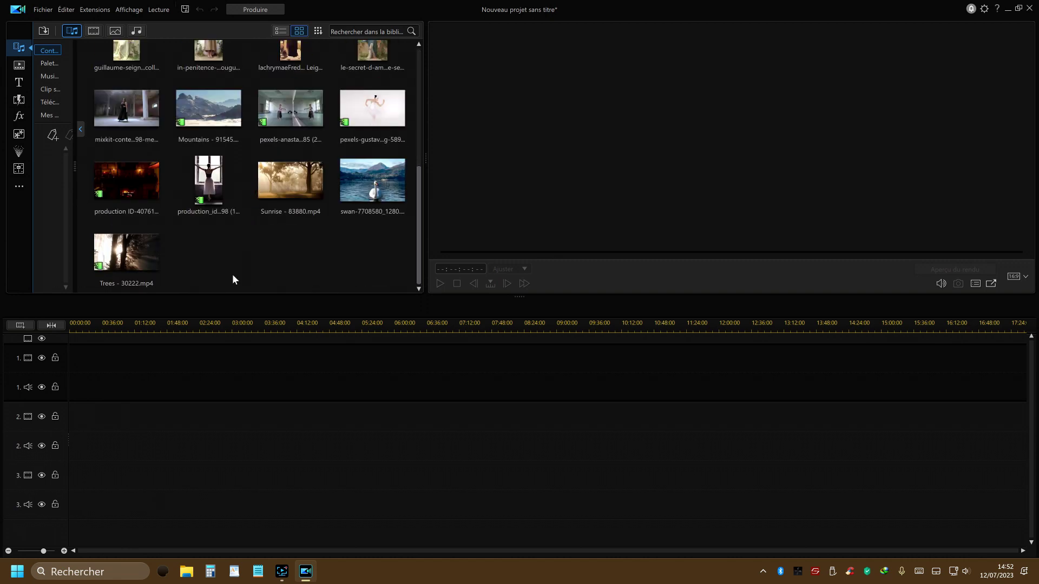
scroll(233, 260, "up", 4)
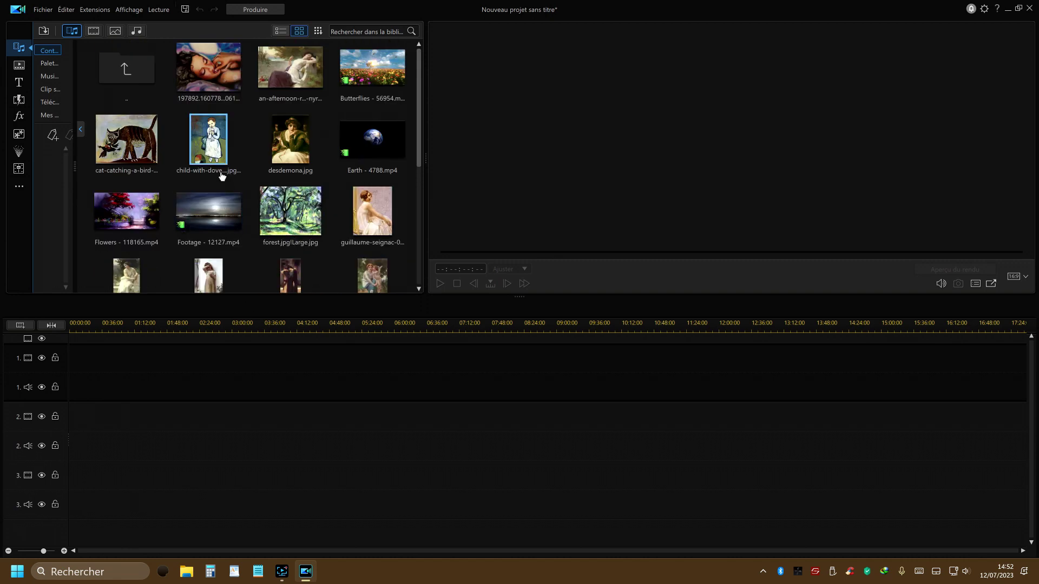
Add one video track and one audio track, both positioned above track 1.
left_click(19, 326)
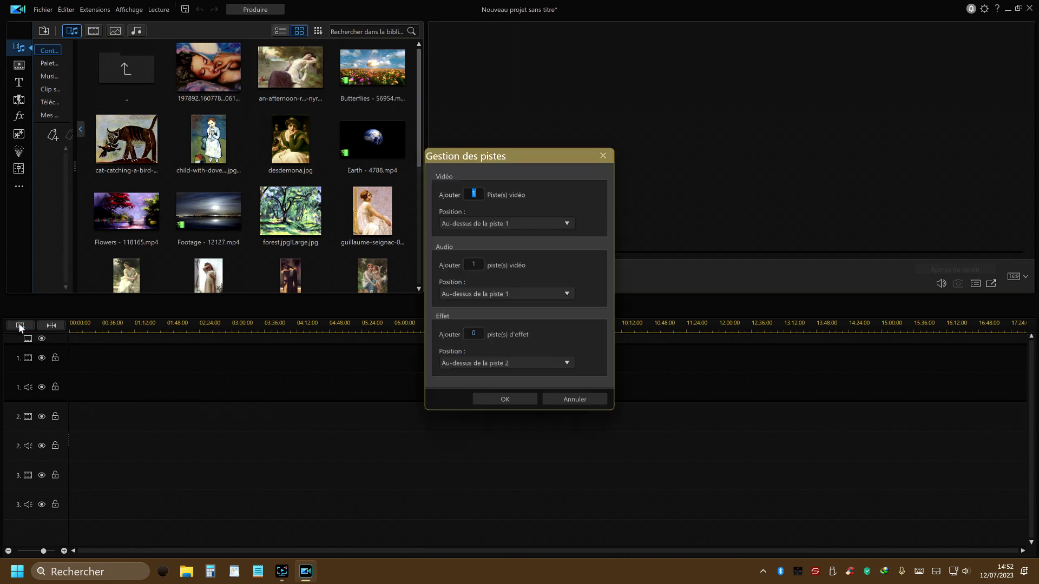
left_click(568, 223)
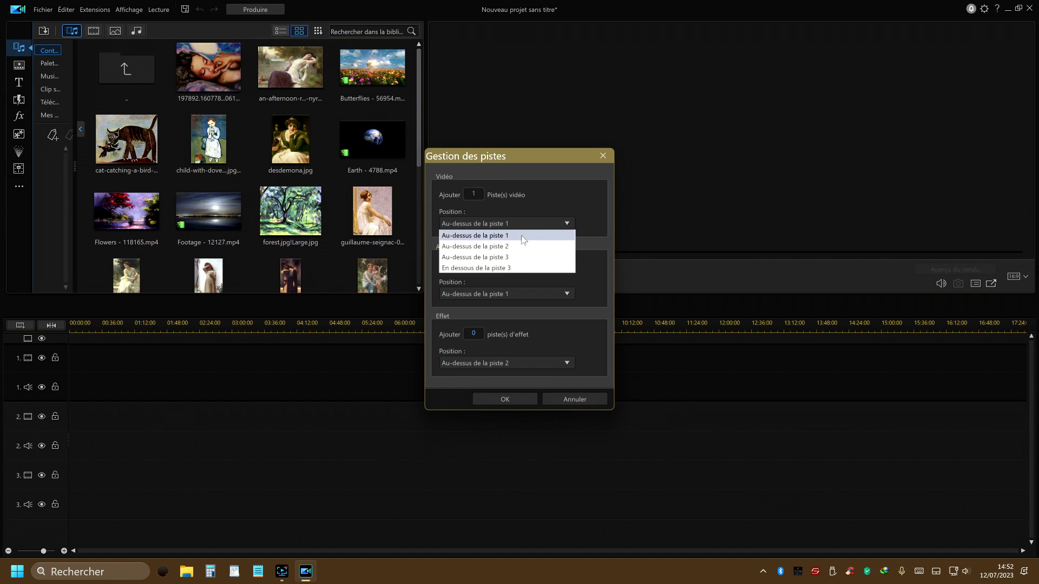
left_click(500, 238)
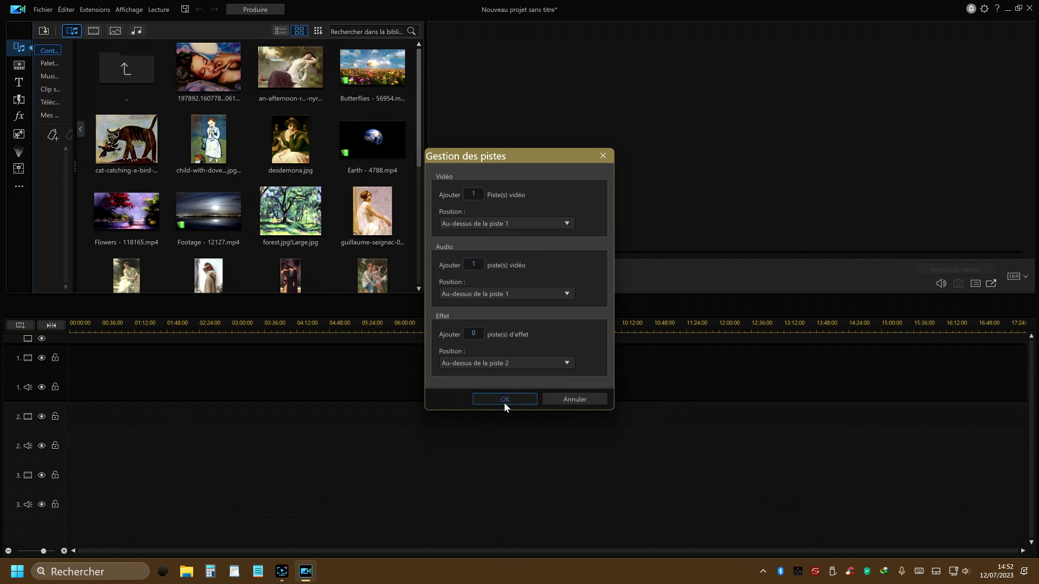
left_click(503, 401)
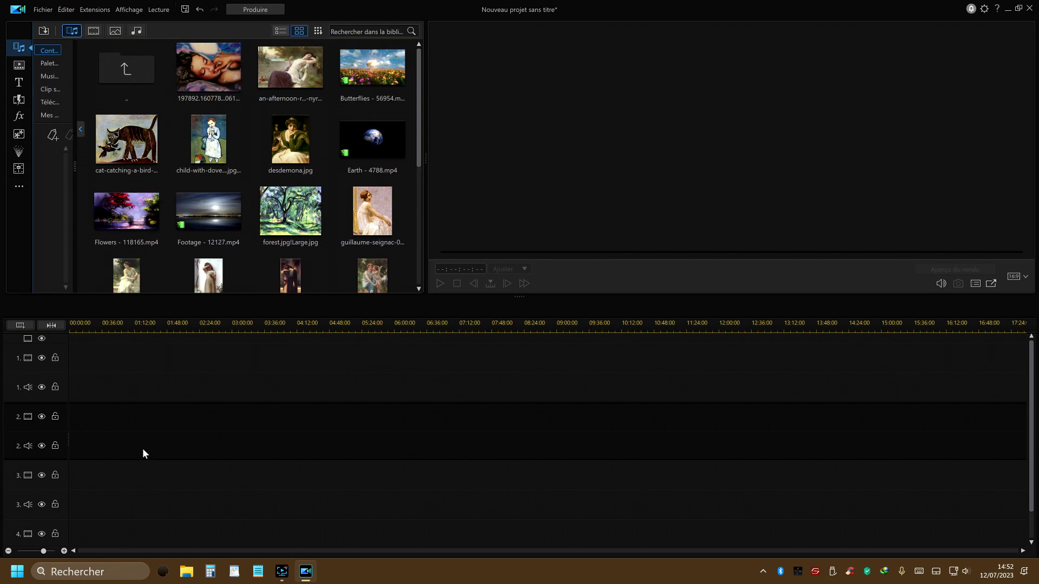
Place the forest image on video track 1 and the cat-catching-a-bird image on video track 2, both at the timeline start.
mouse_move(297, 215)
left_mouse_down()
mouse_move(204, 359)
mouse_move(58, 378)
left_mouse_up()
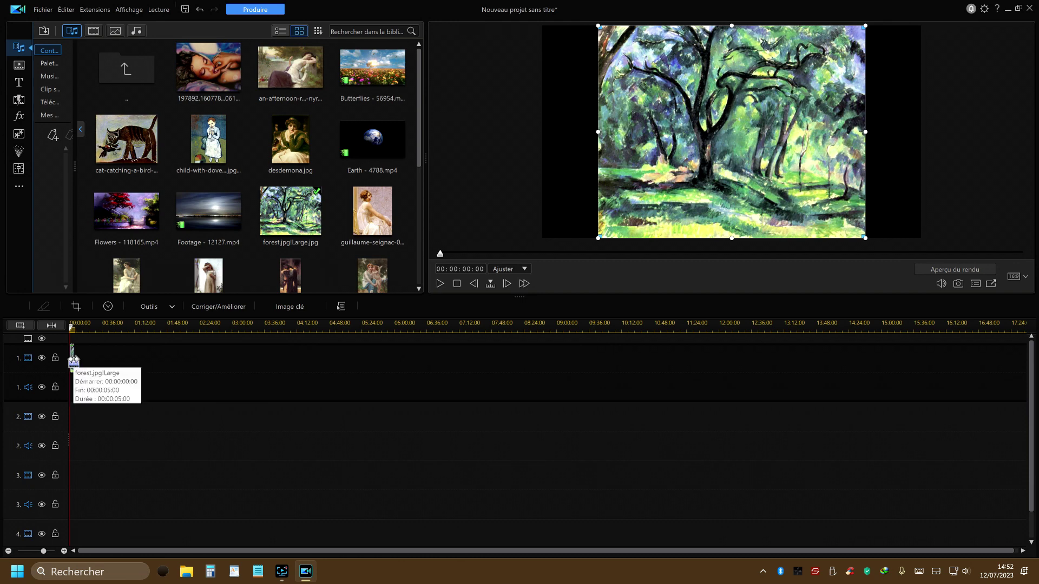
left_click_drag(216, 331, 413, 322)
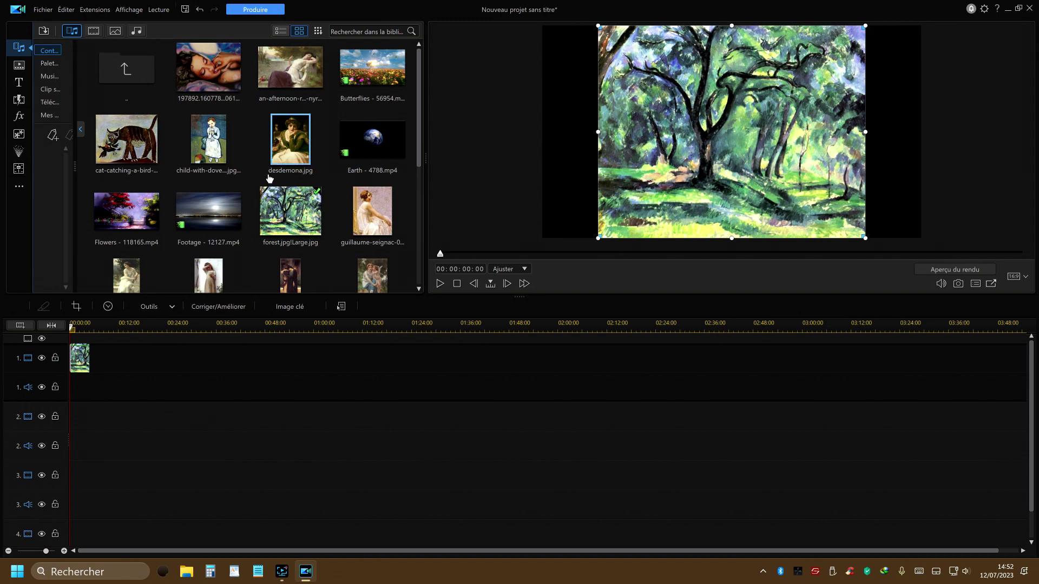
scroll(267, 178, "down", 4)
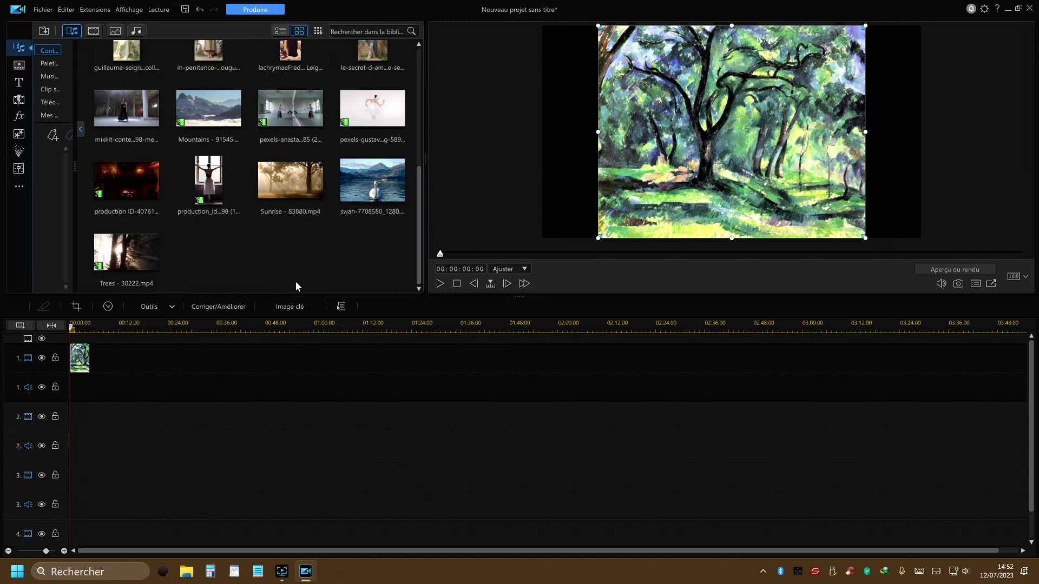
scroll(297, 287, "up", 2)
scroll(296, 286, "up", 2)
left_click_drag(130, 121, 54, 433)
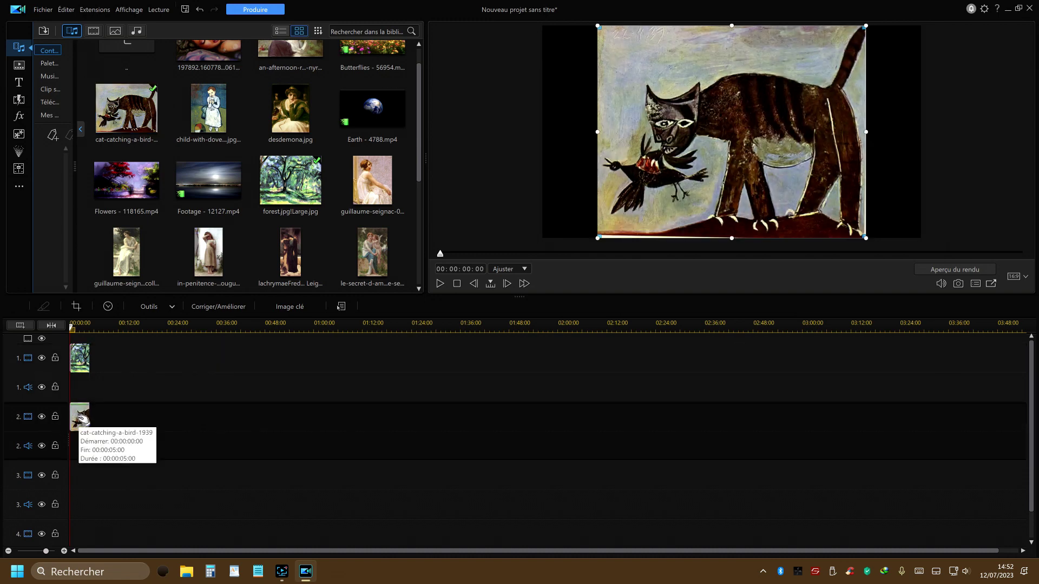
Set the forest clip's image stretch mode to CLPV stretching to the project format and apply it to all image clips.
right_click(78, 362)
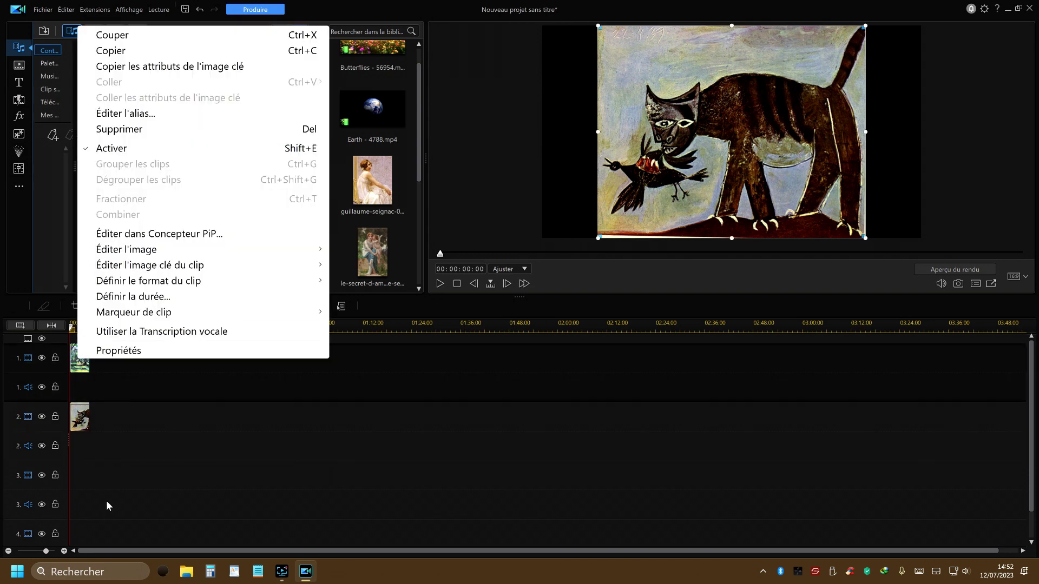
mouse_move(160, 281)
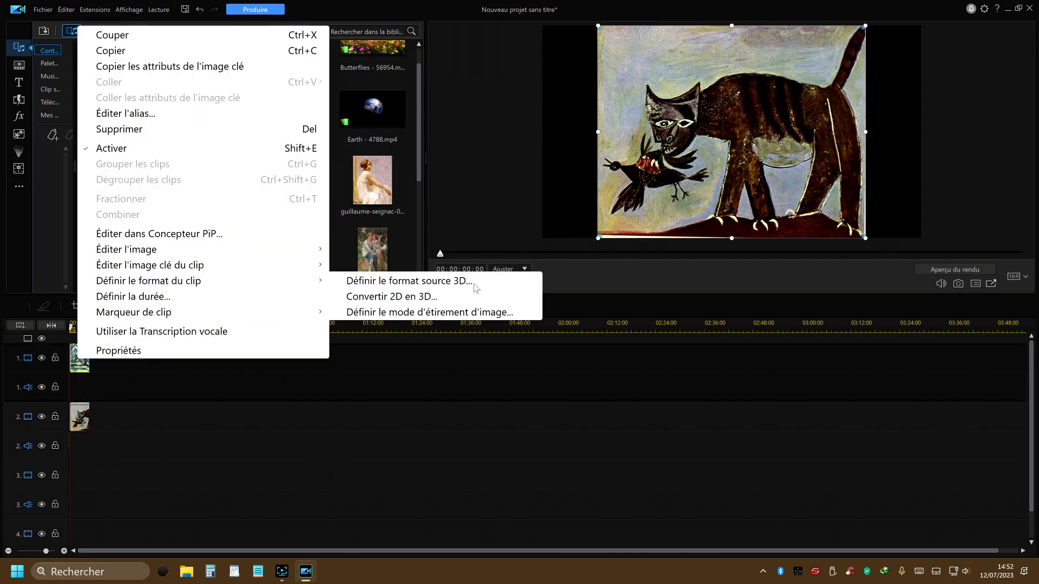
left_click(464, 314)
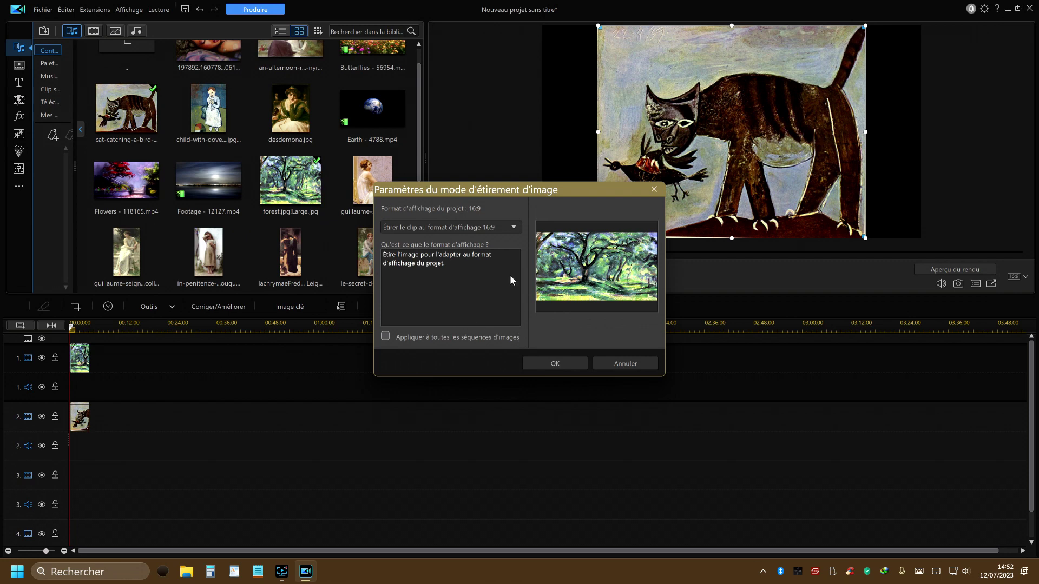
left_click(514, 228)
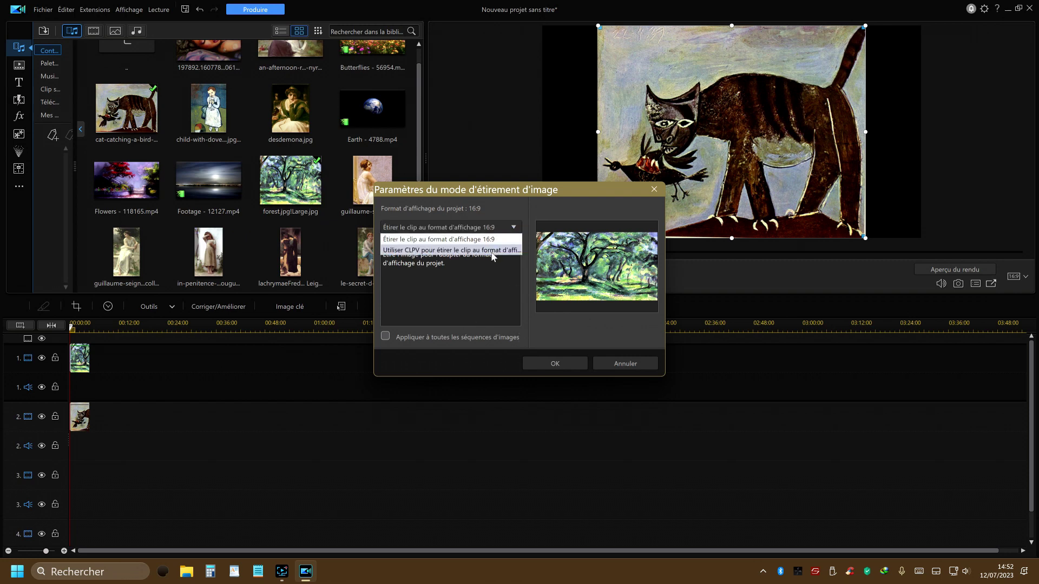
left_click(492, 254)
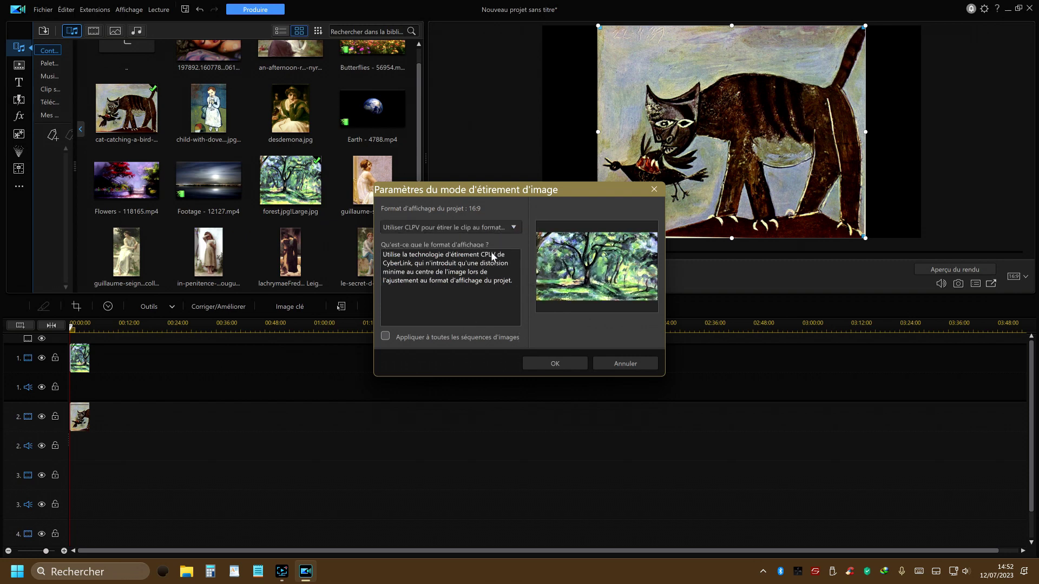
left_click(384, 338)
left_click(553, 364)
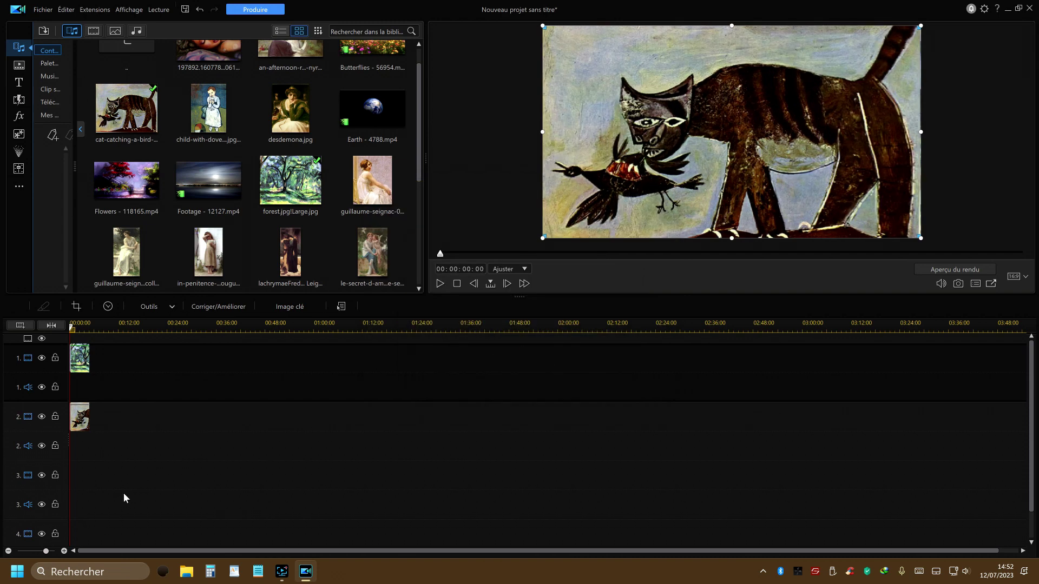
Set the blending mode of the cat clip on track 2 to "Coller".
mouse_move(80, 365)
left_mouse_down()
mouse_move(187, 381)
mouse_move(78, 359)
left_mouse_up()
left_click_drag(194, 331, 414, 337)
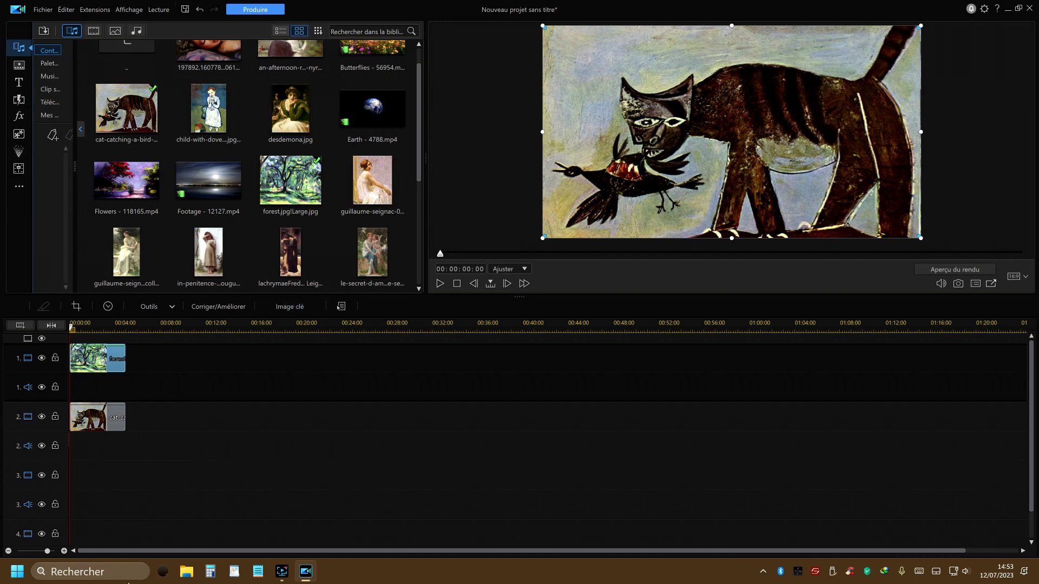
left_click(94, 423)
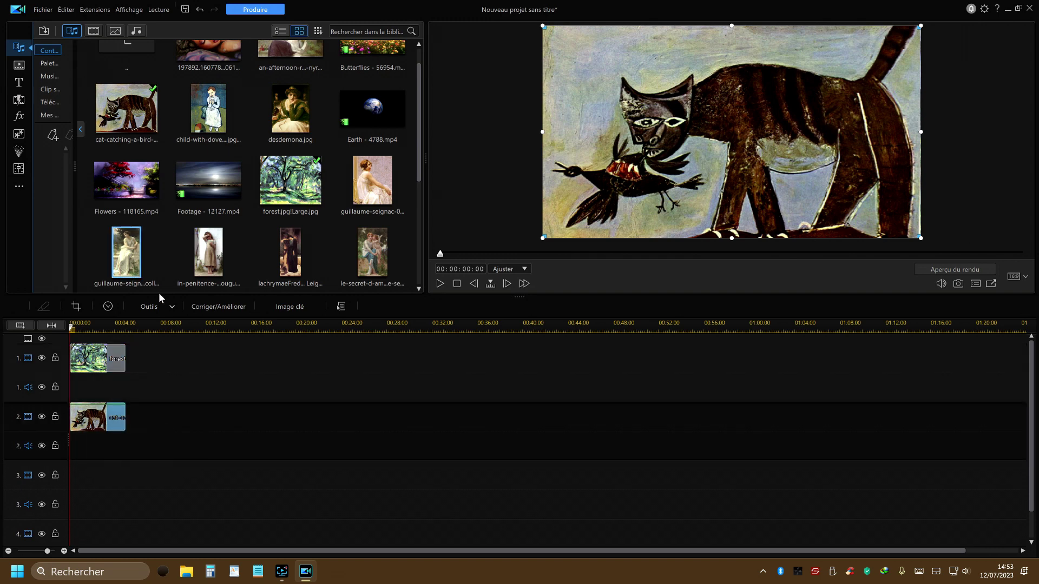
left_click(174, 308)
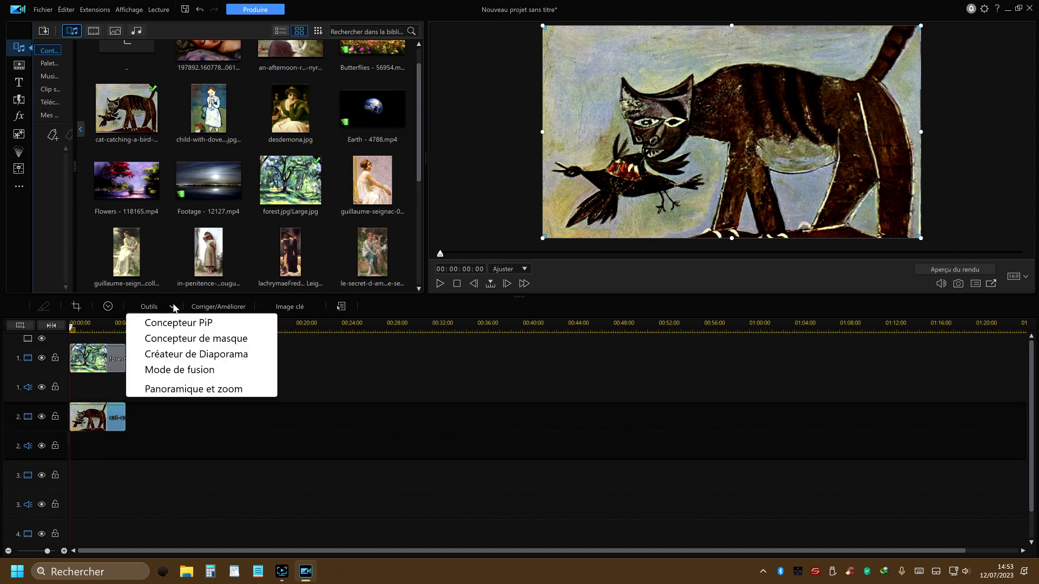
left_click(183, 371)
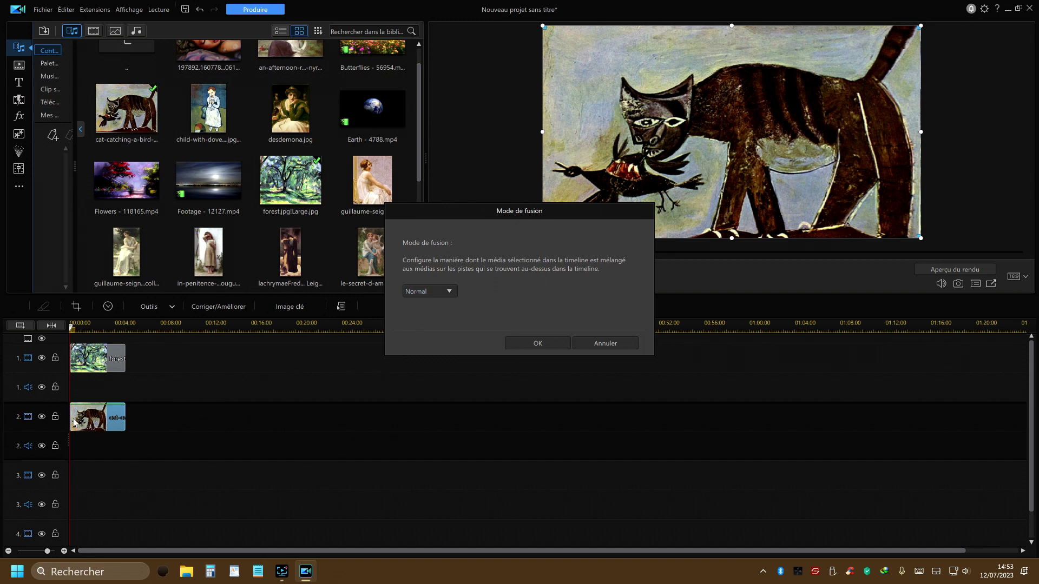
left_click(449, 292)
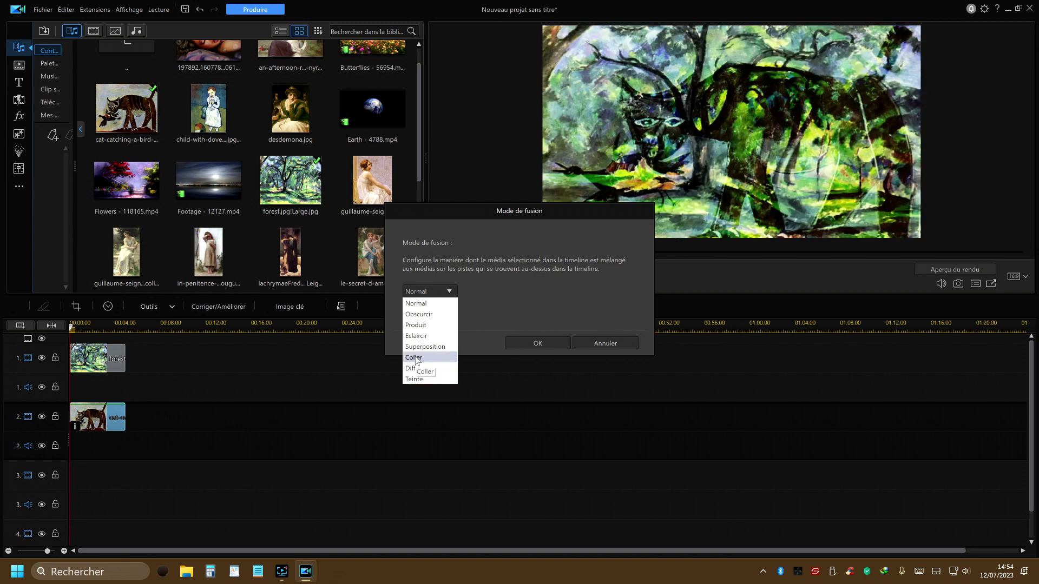
left_click(415, 357)
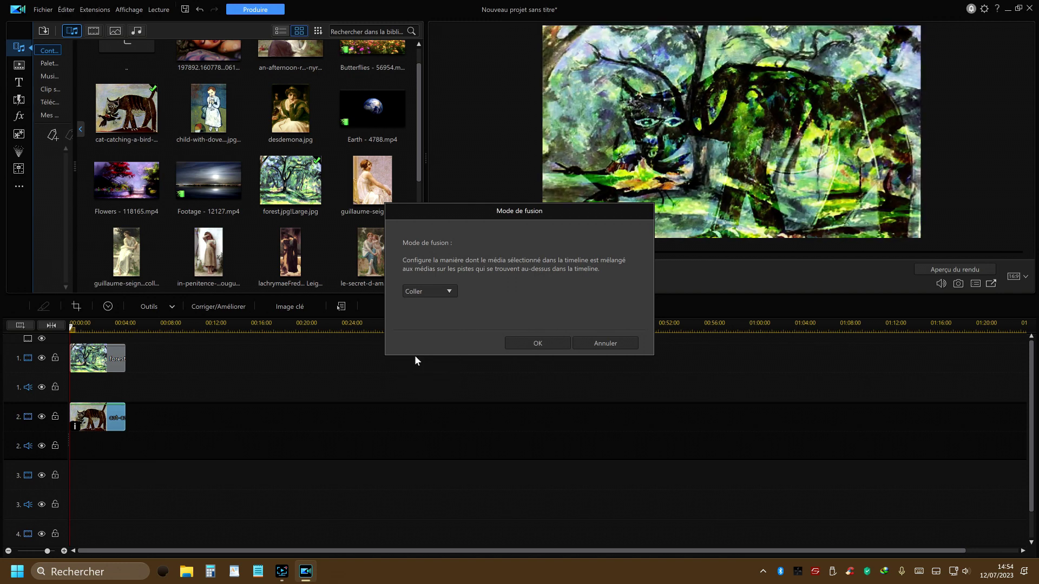
left_click(544, 345)
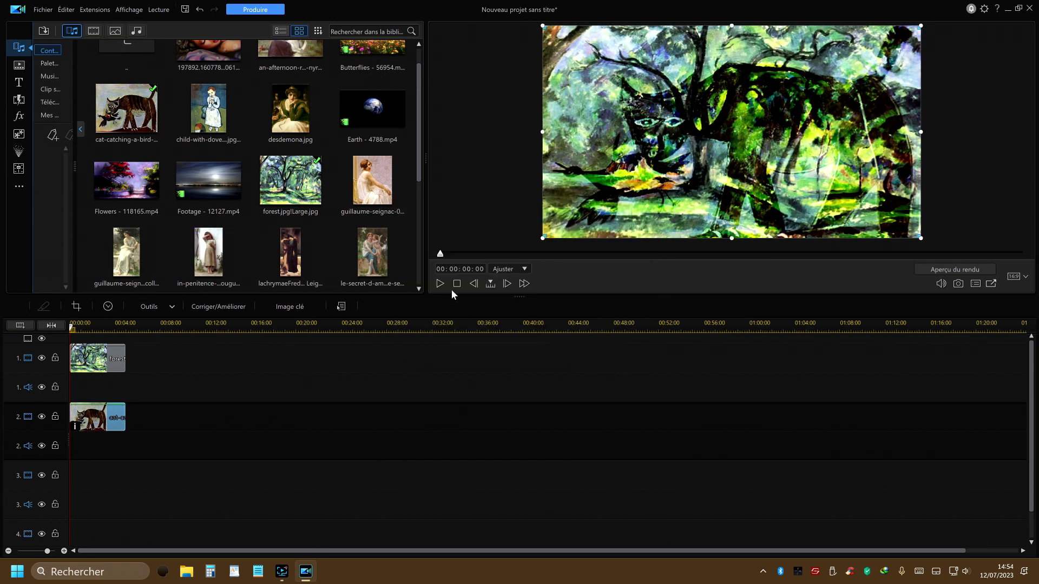
Play back the blended clips in the preview, pause, and return the playhead near the timeline start.
left_click(439, 284)
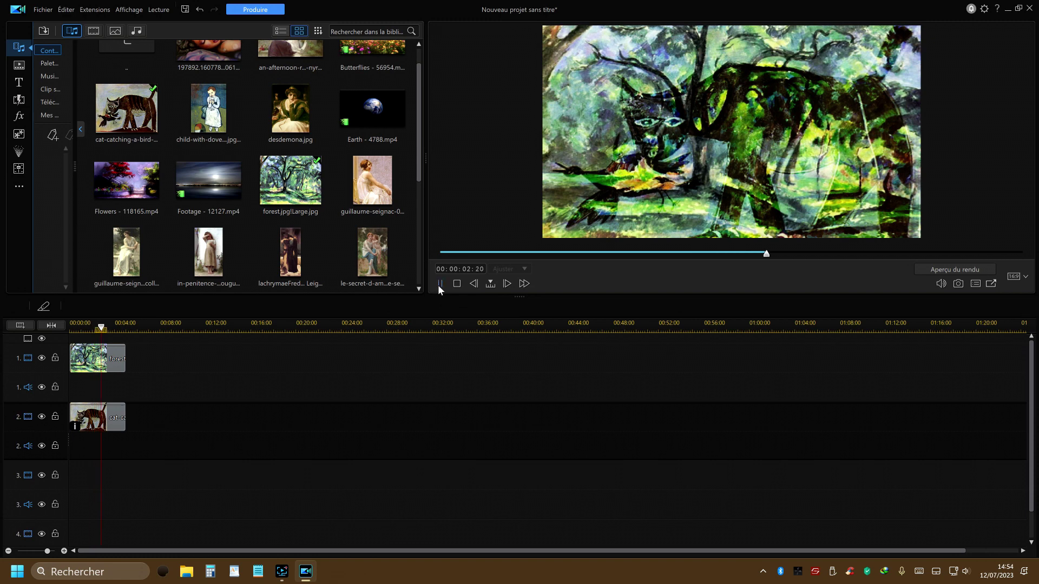
left_click(440, 284)
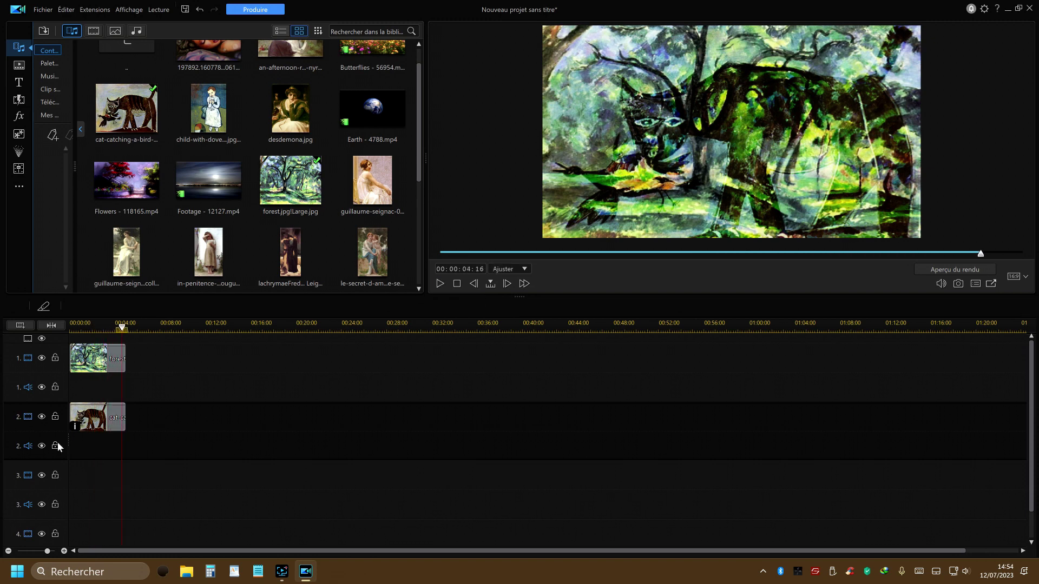
left_click(74, 329)
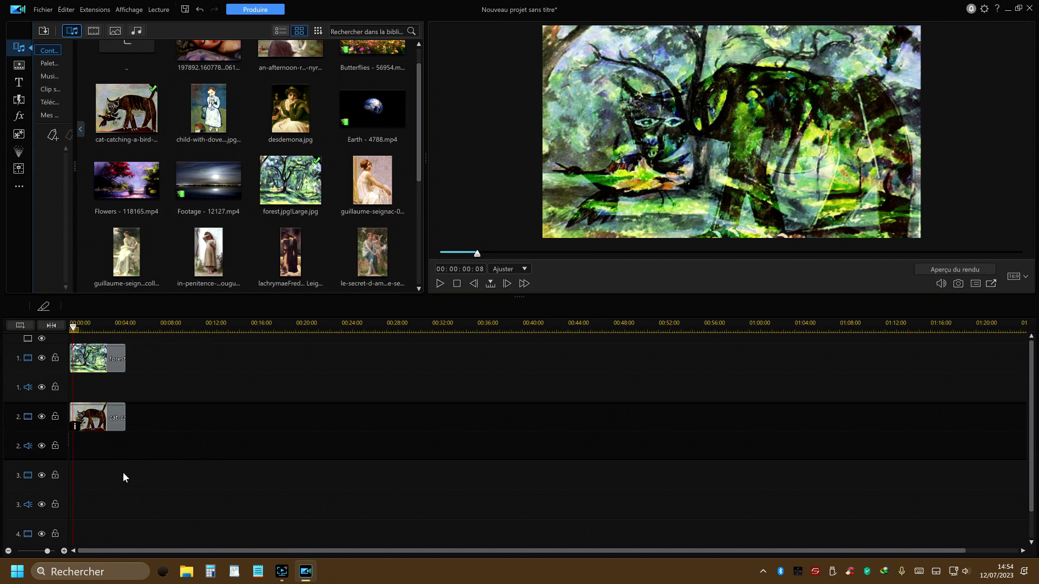
Delete both the forest and cat image clips from the timeline.
left_click_drag(223, 332, 440, 334)
left_click_drag(276, 509, 21, 307)
right_click(120, 362)
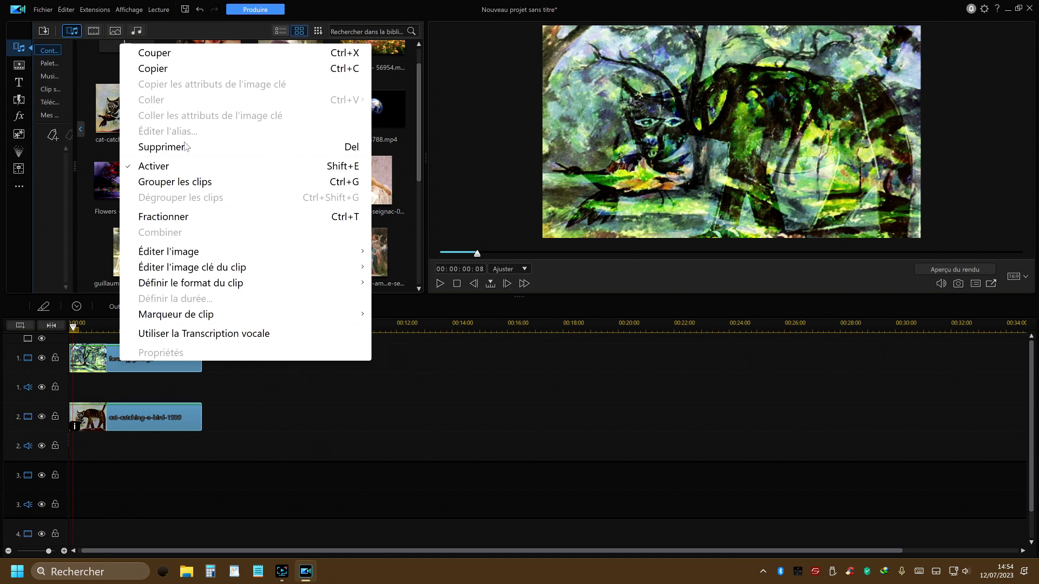
left_click(163, 147)
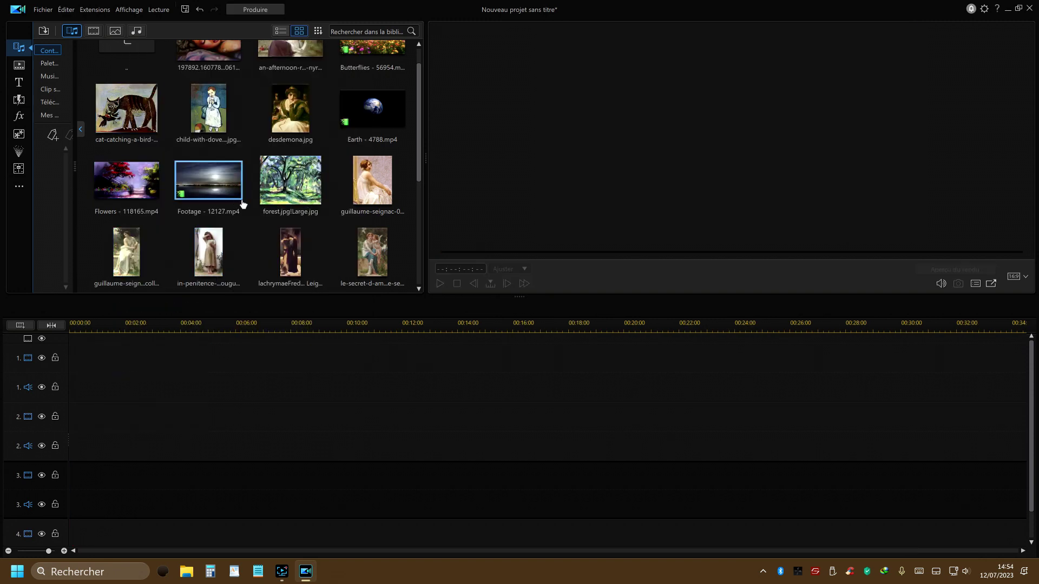
Place the Footage - 12127.mp4 video on video track 1 at the timeline start.
scroll(233, 206, "down", 3)
scroll(214, 266, "up", 5)
left_click(214, 266)
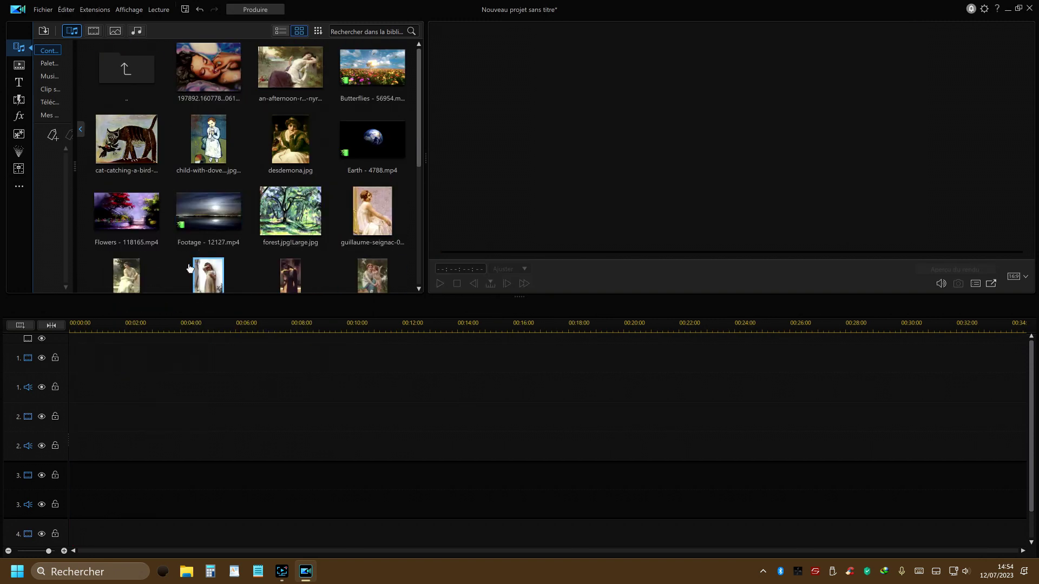
left_click_drag(213, 215, 72, 378)
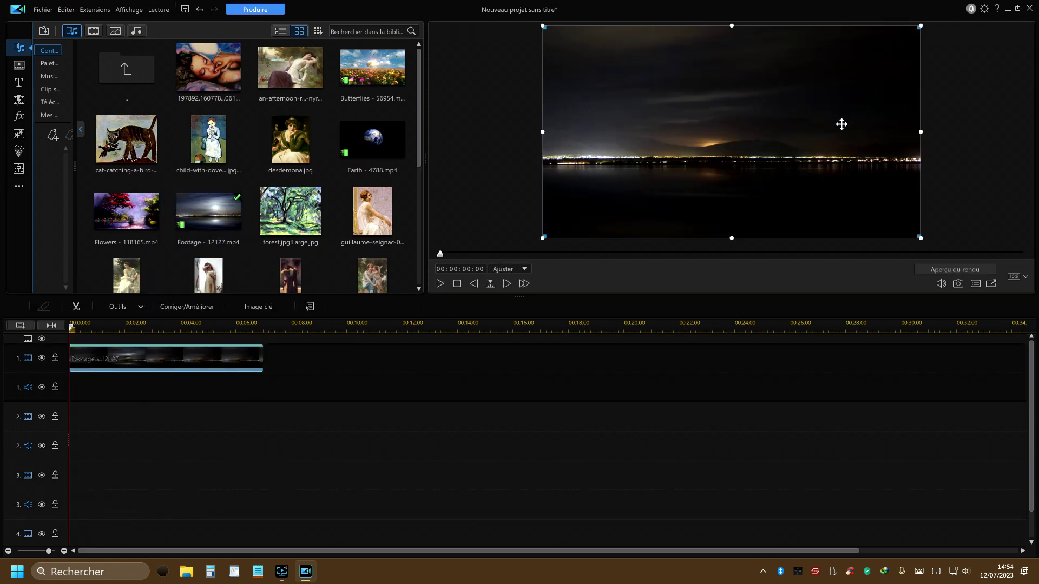
Place the mixkit contemporary dancer video on video track 2 at the timeline start and trim its end to 00:00:07:00, matching the track 1 clip.
scroll(372, 128, "down", 5)
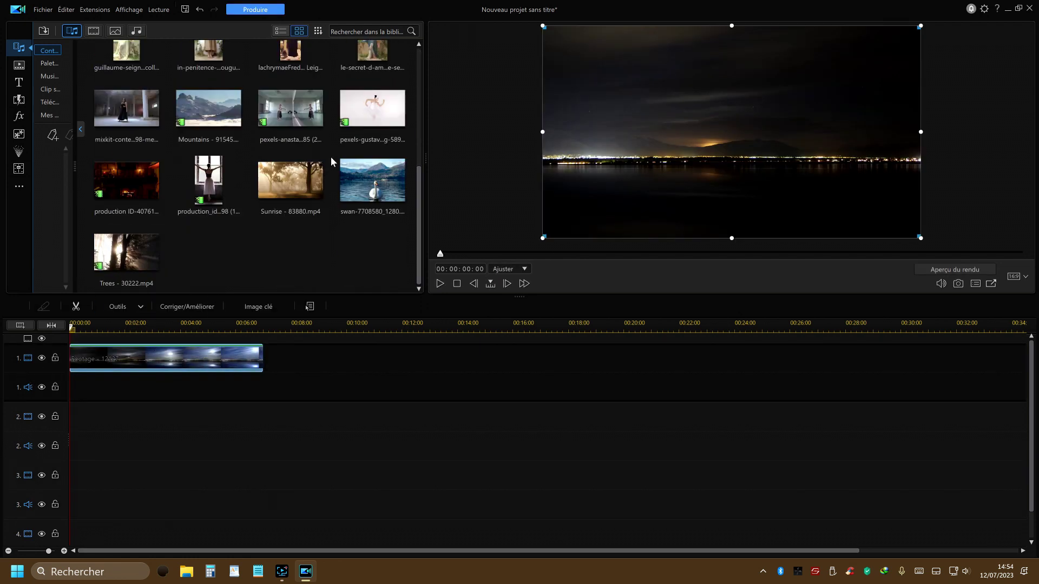
scroll(255, 251, "up", 2)
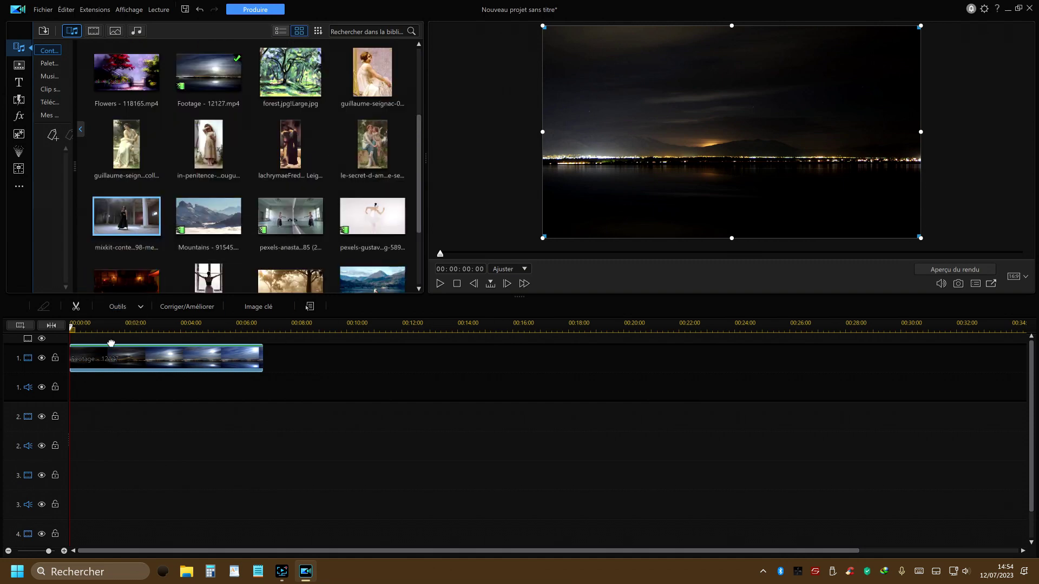
left_click_drag(111, 343, 57, 433)
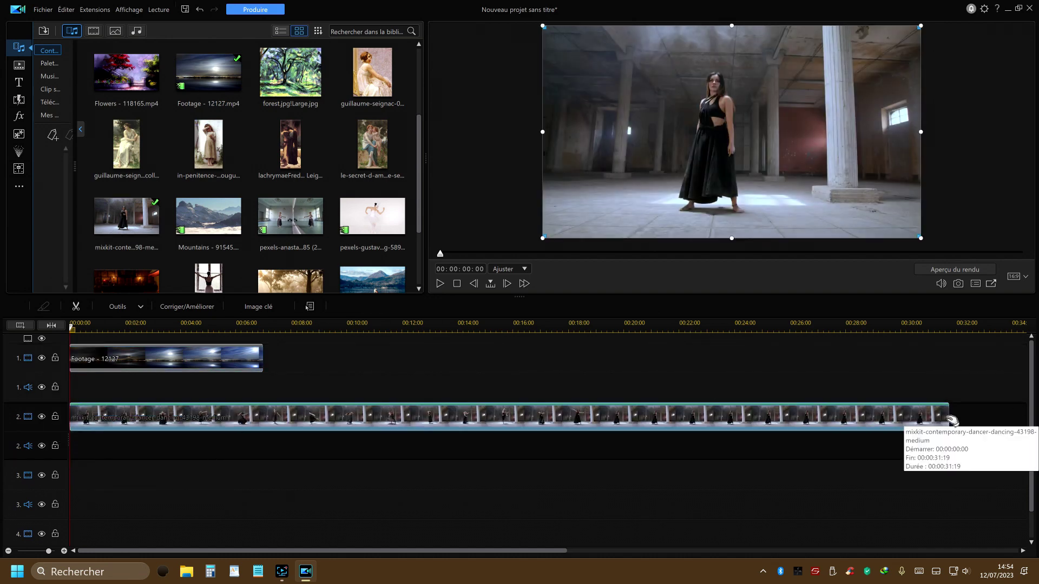
left_click_drag(896, 421, 263, 432)
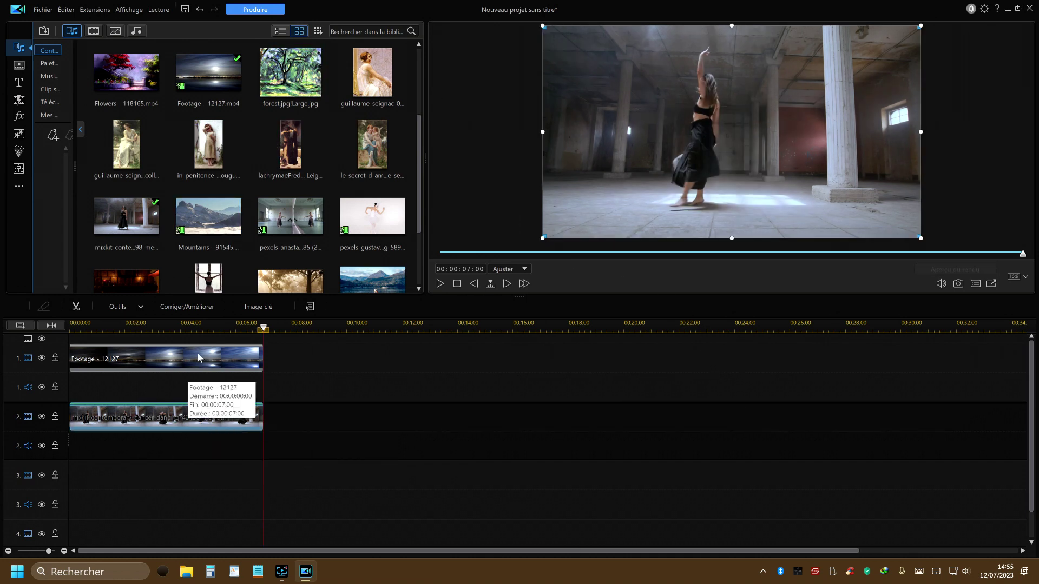
Set the blending mode of the dancer clip on track 2 to "Superposition".
left_click(143, 305)
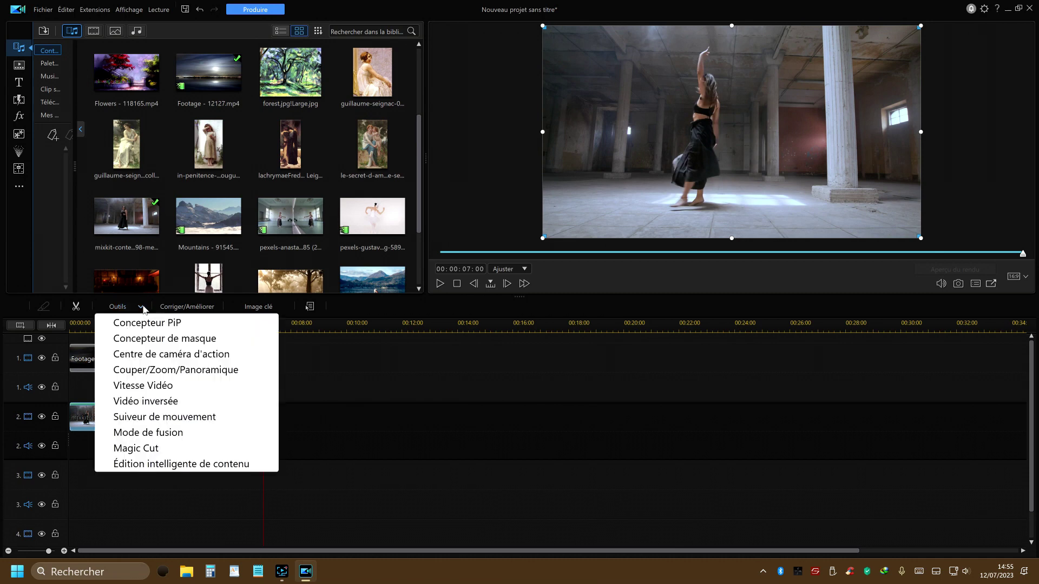
left_click(166, 433)
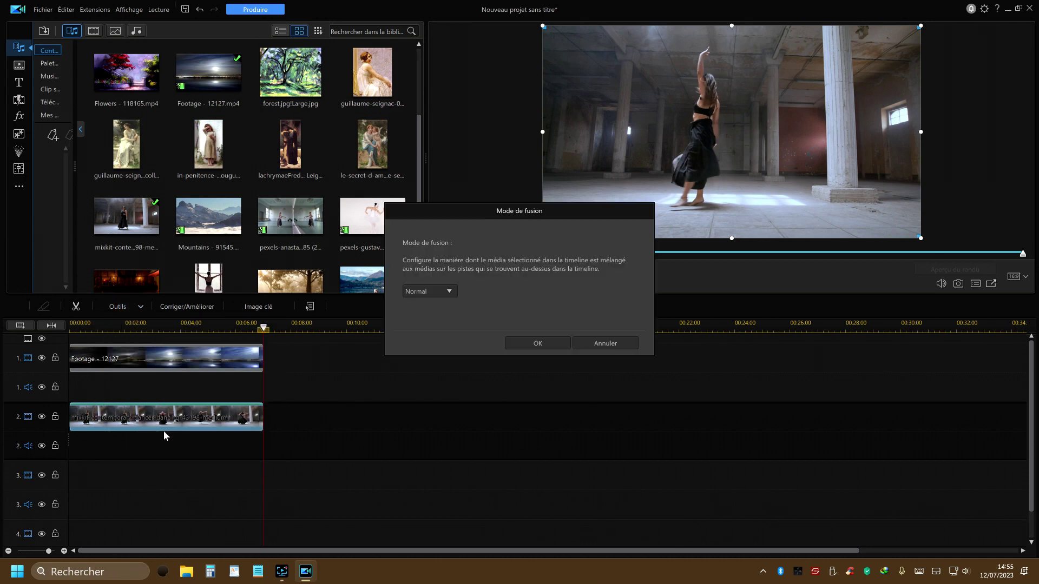
left_click(450, 293)
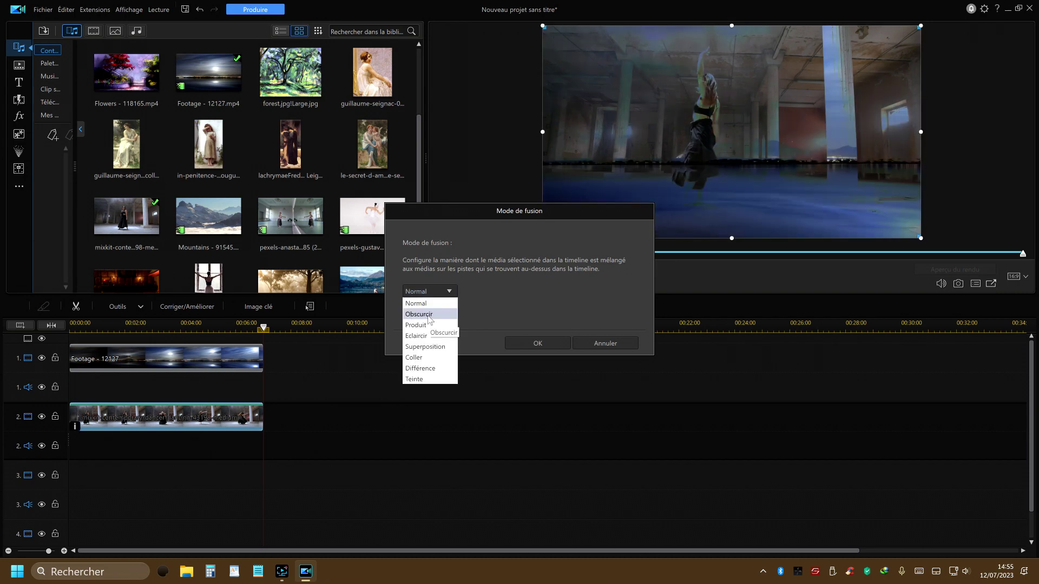
left_click(422, 346)
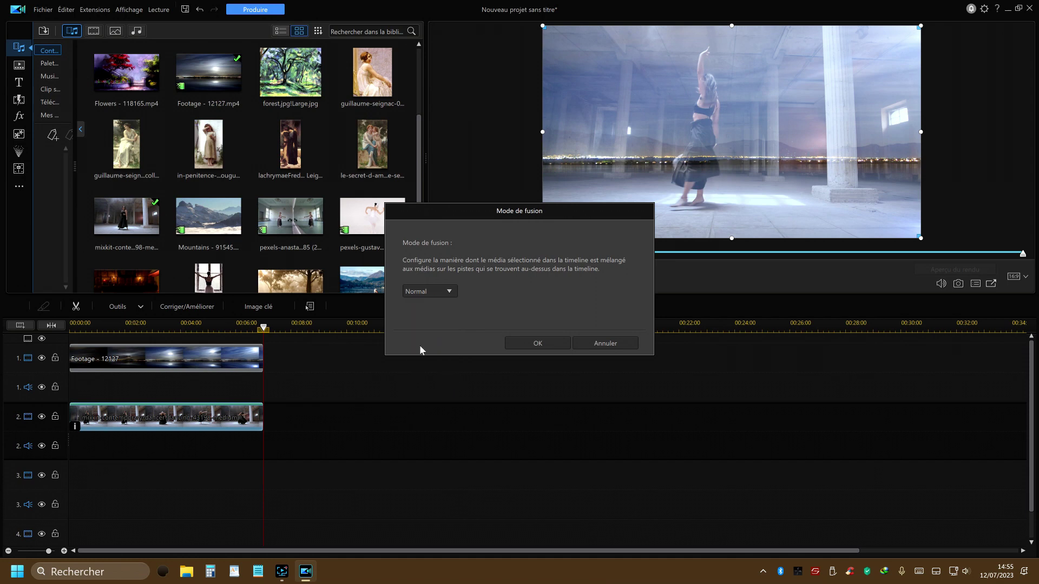
left_click(538, 343)
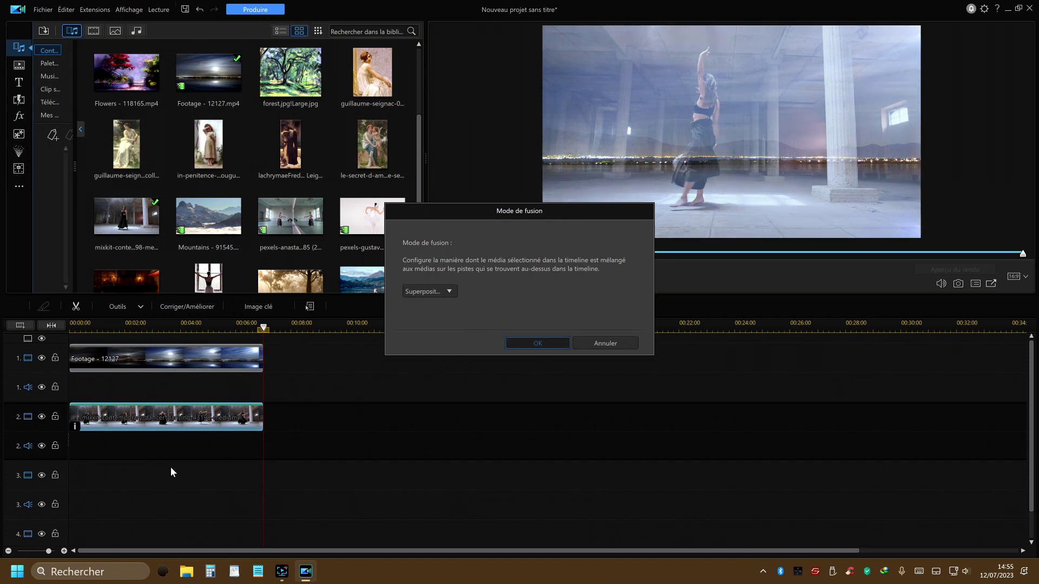
Play the blended dancer and night-sky footage from near the timeline start and pause partway through.
left_click(73, 326)
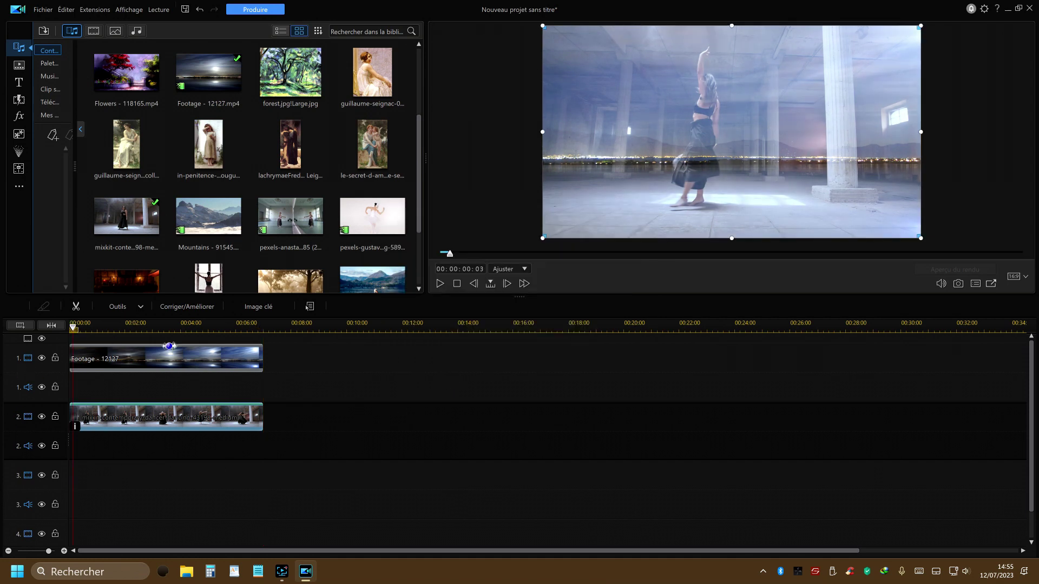
left_click(438, 283)
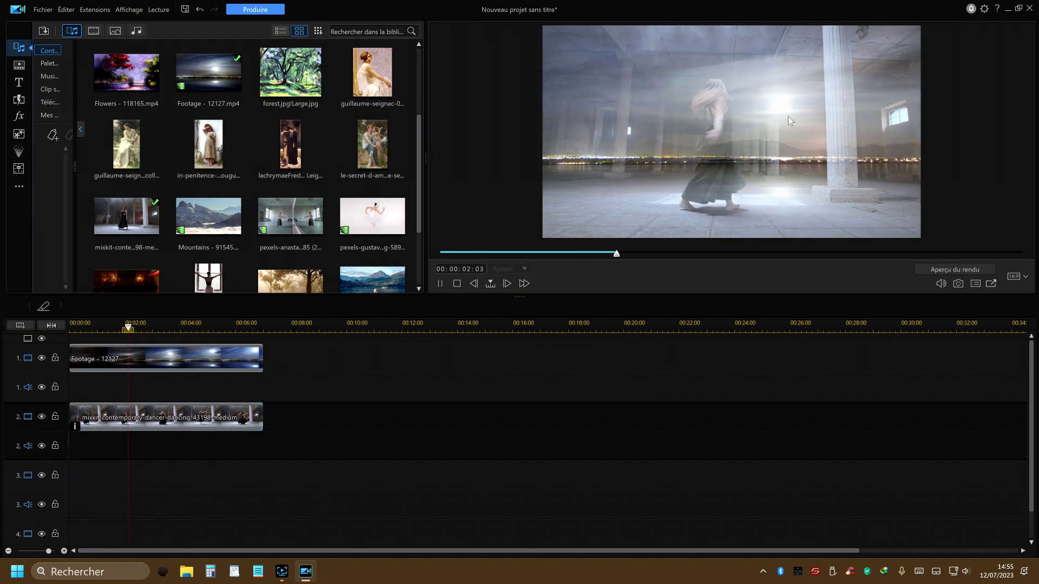
left_click(440, 283)
Change the dancer clip's blending mode to "Différence" after trying "Coller", and play the result from near the timeline start.
left_click(155, 416)
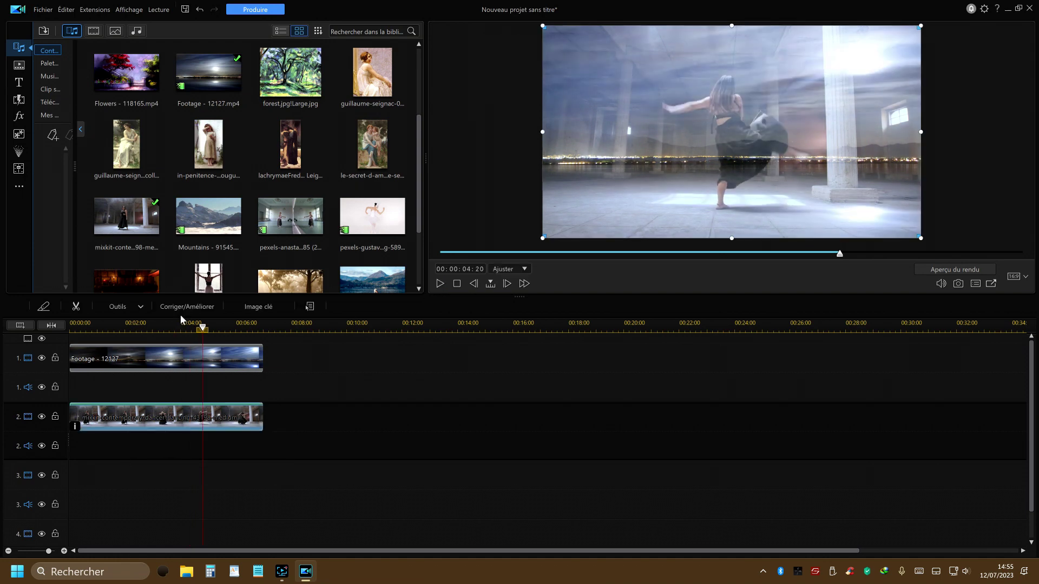
left_click(141, 306)
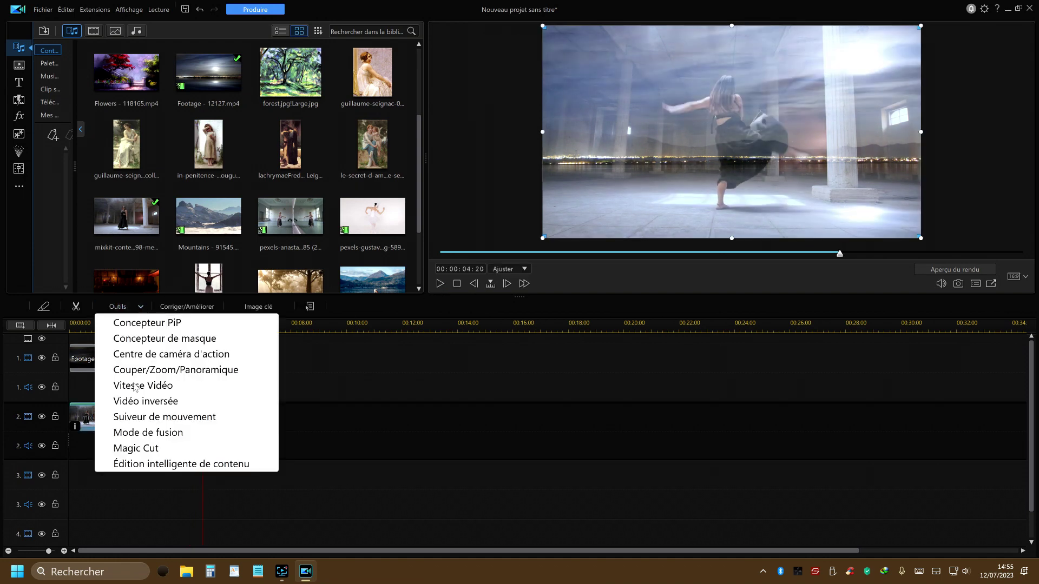
left_click(142, 433)
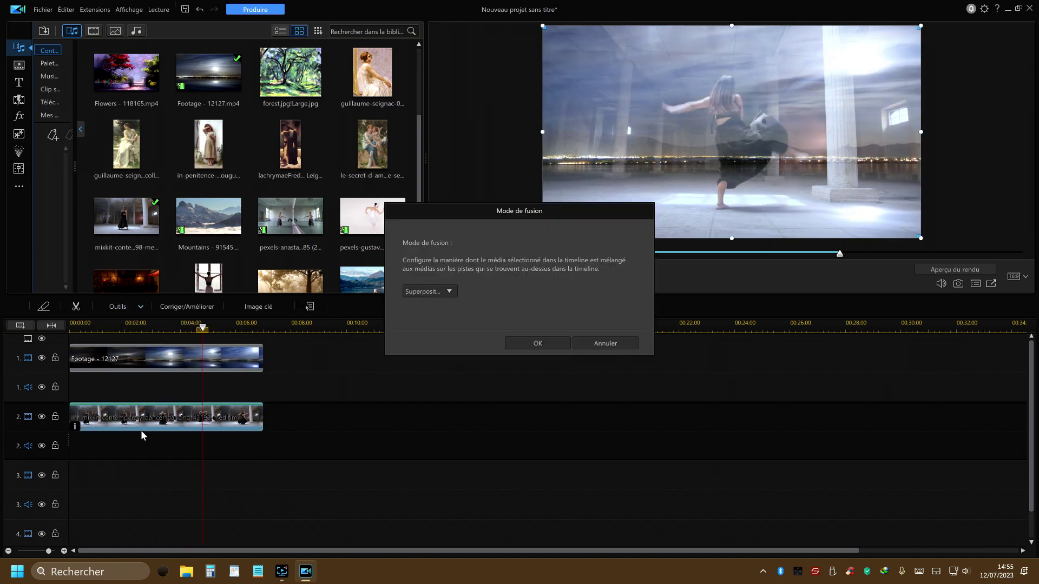
left_click(452, 292)
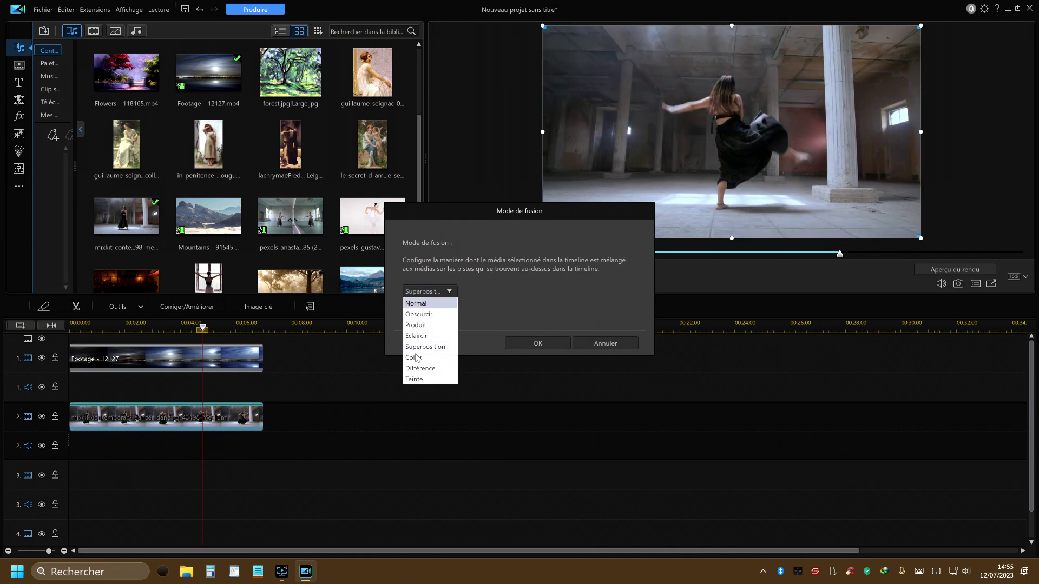
left_click(414, 356)
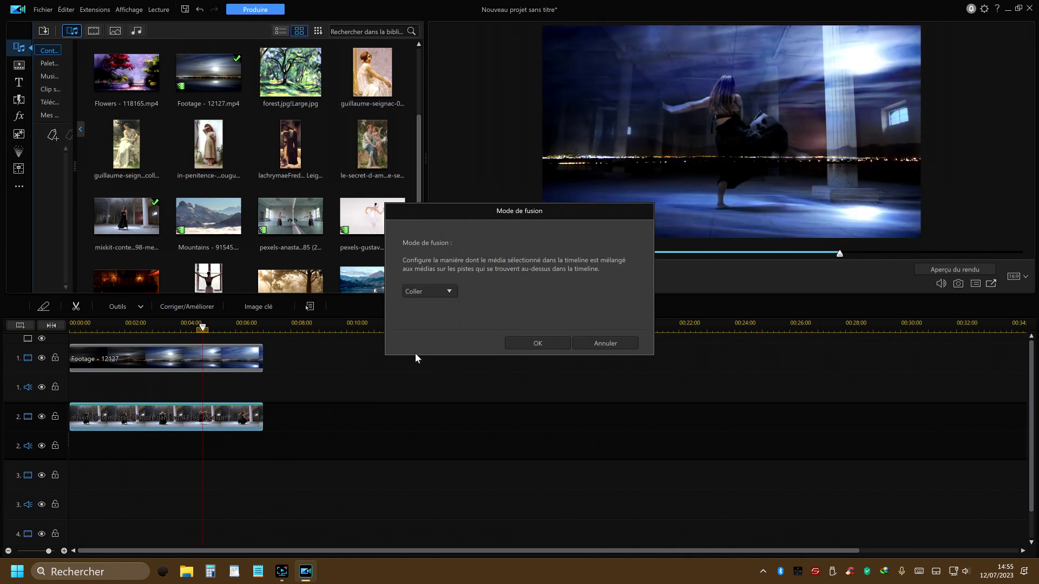
left_click(450, 292)
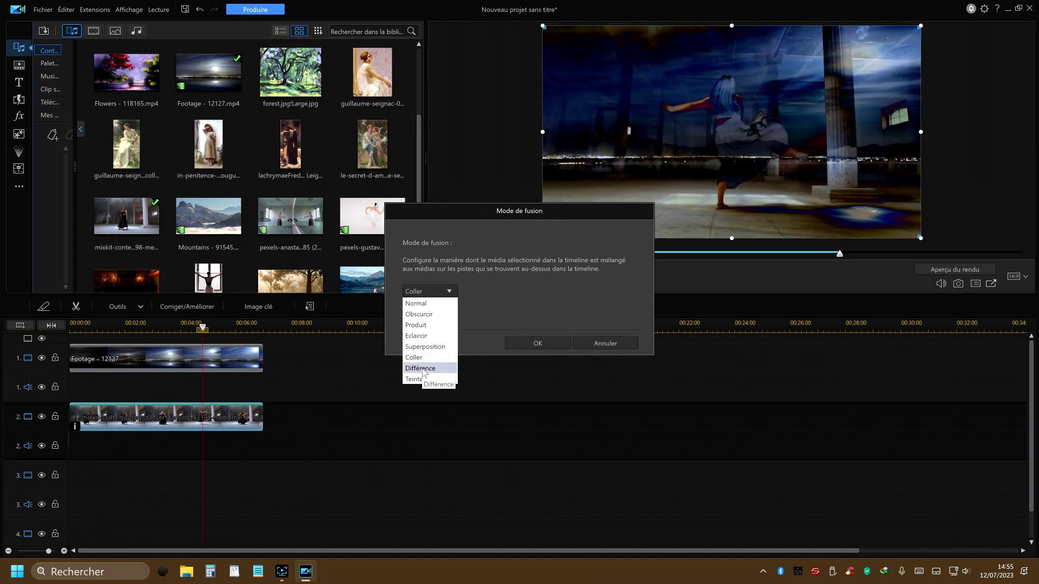
left_click(423, 370)
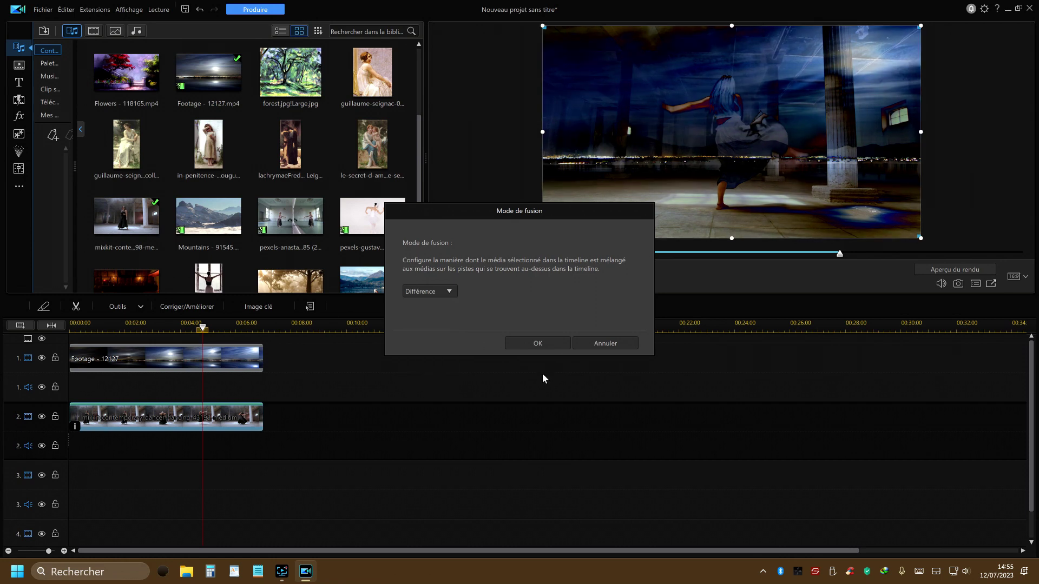
left_click(539, 346)
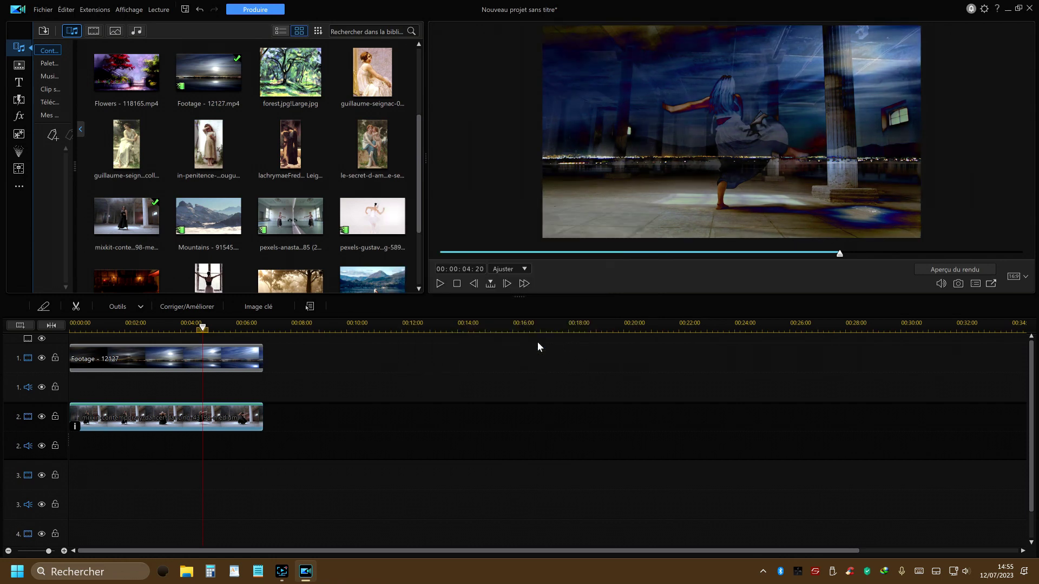
left_click(72, 327)
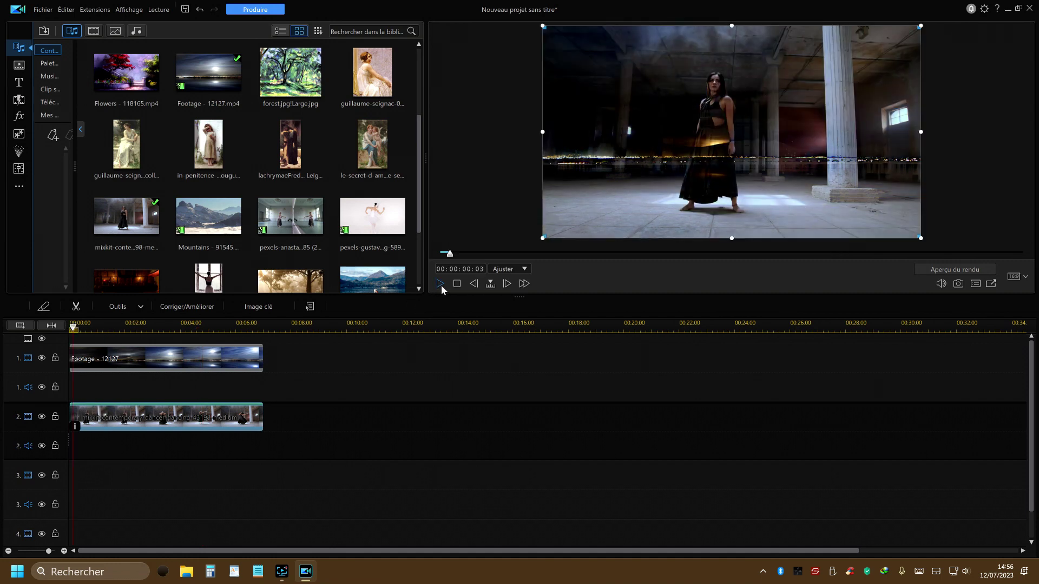
left_click(440, 284)
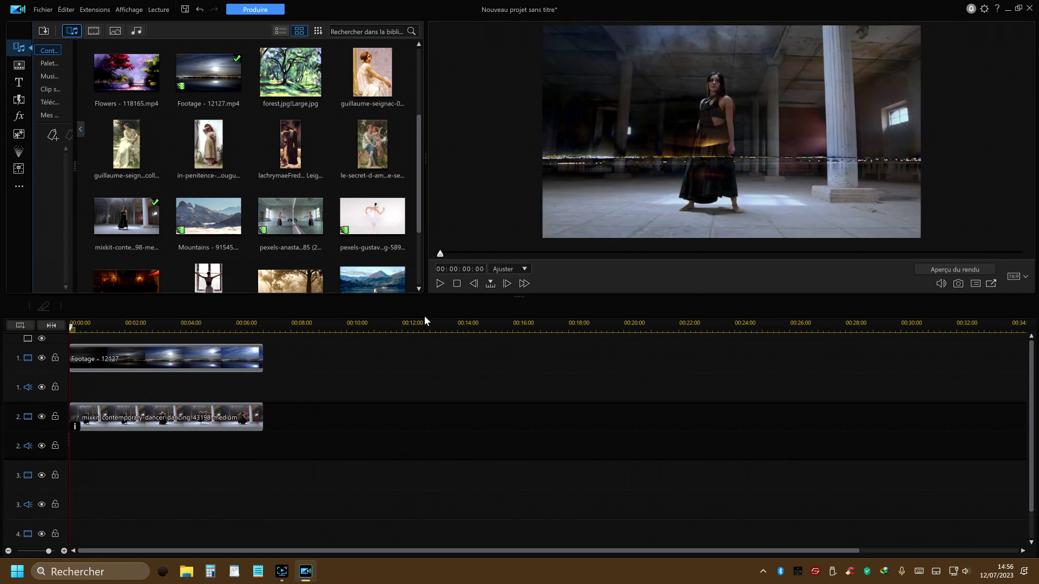
Set the dancer clip's blending mode to "Coller" and play the blended result from the timeline start.
left_click(136, 412)
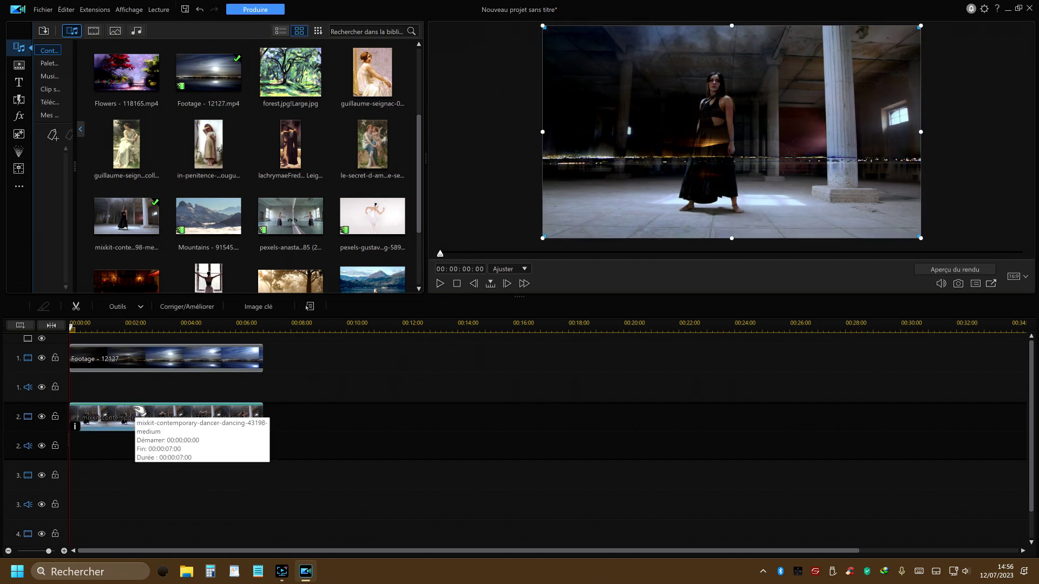
left_click(139, 307)
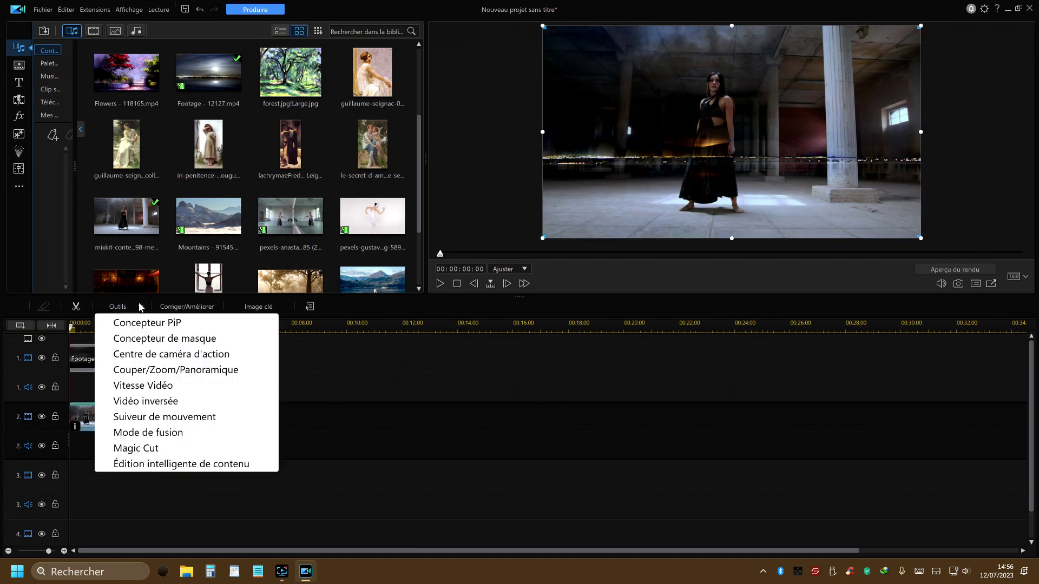
left_click(159, 433)
left_click(447, 296)
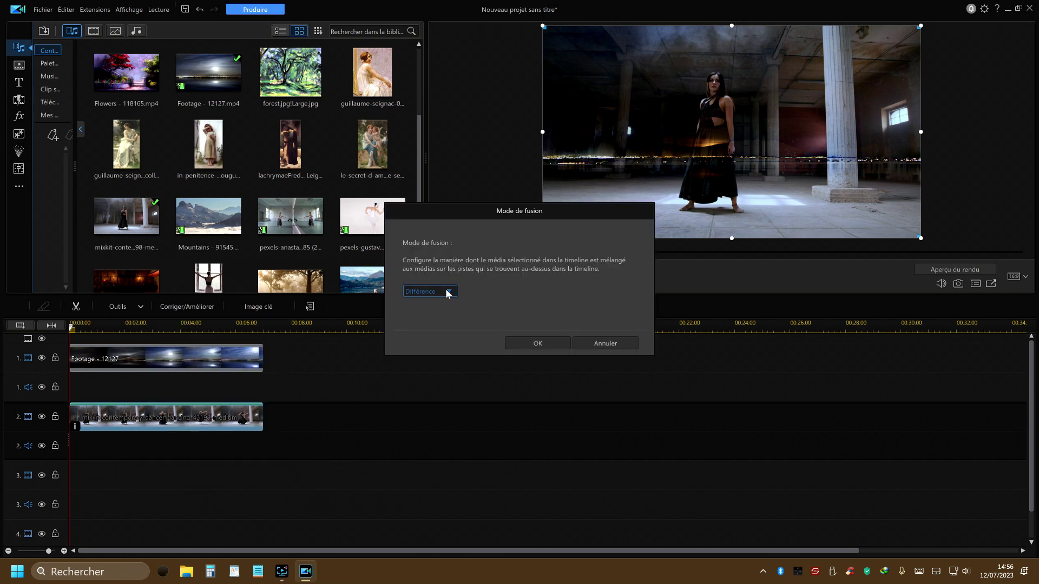
left_click(414, 357)
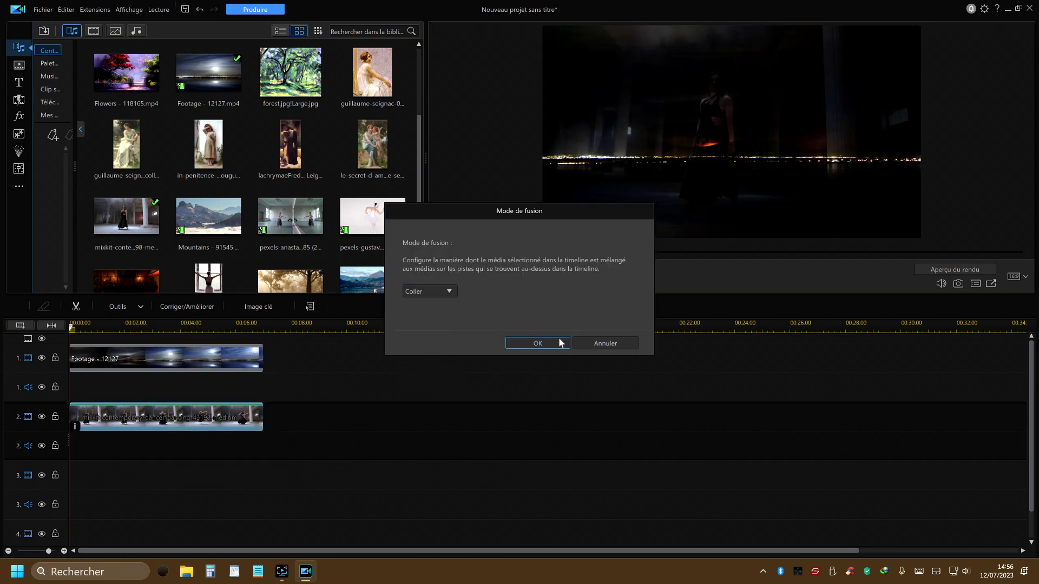
left_click(527, 343)
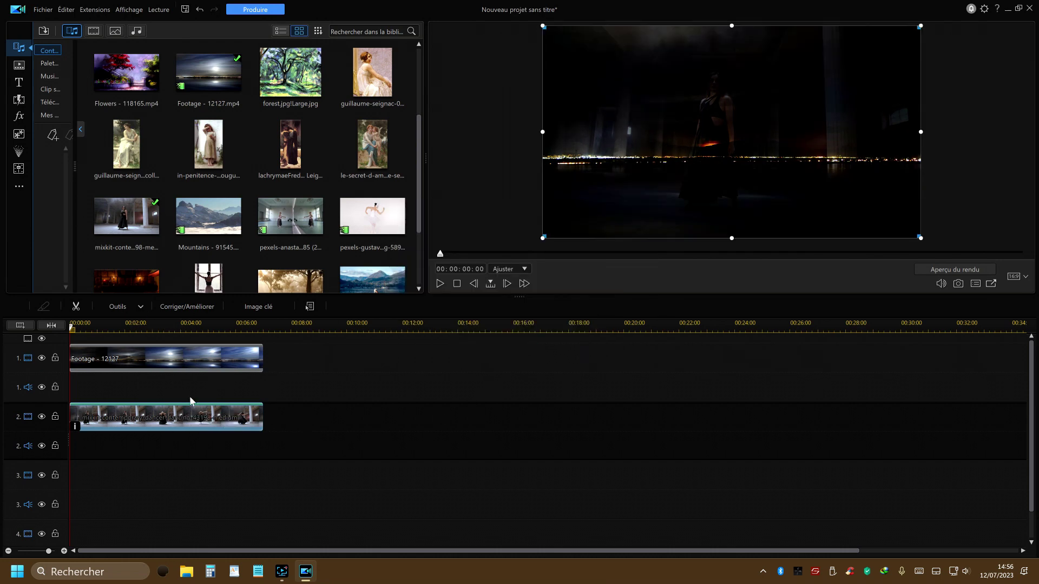
left_click(439, 284)
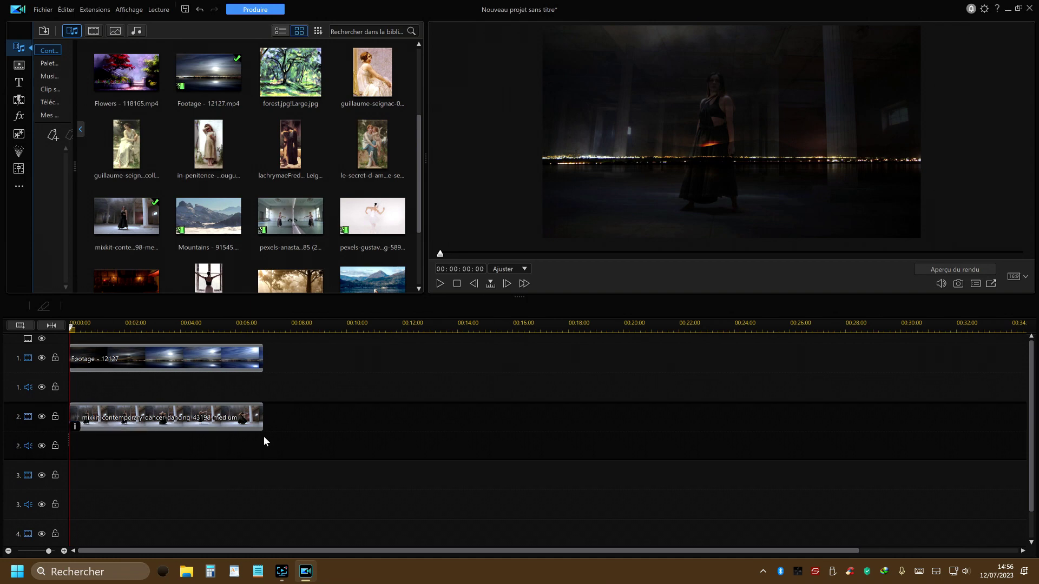
In the PiP designer, give the dancer clip a brush-stroke entry animation from "Pack de transitions pinceaux", using the middle effect in the second row.
double_click(169, 419)
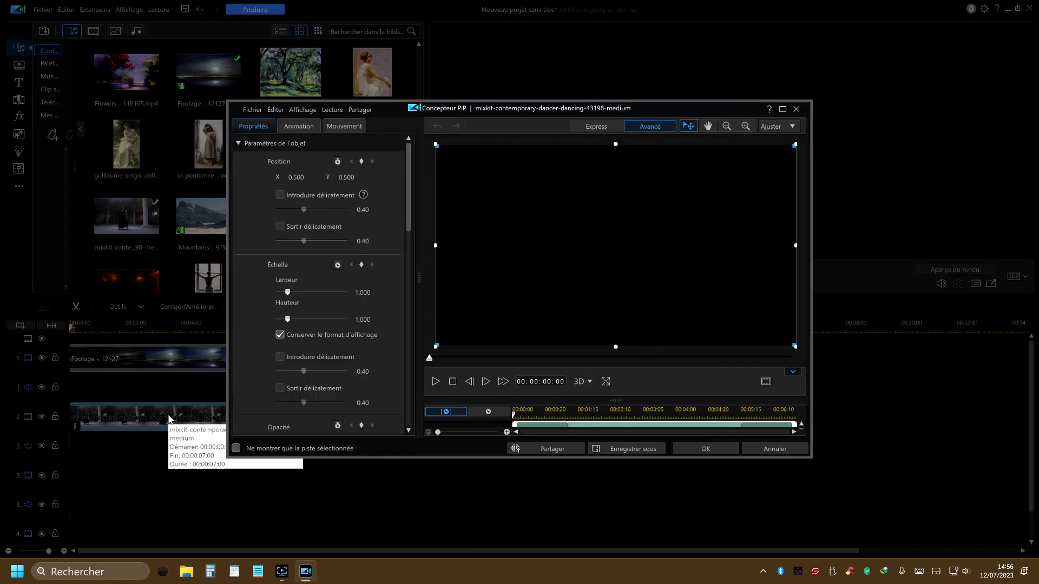
left_click(302, 126)
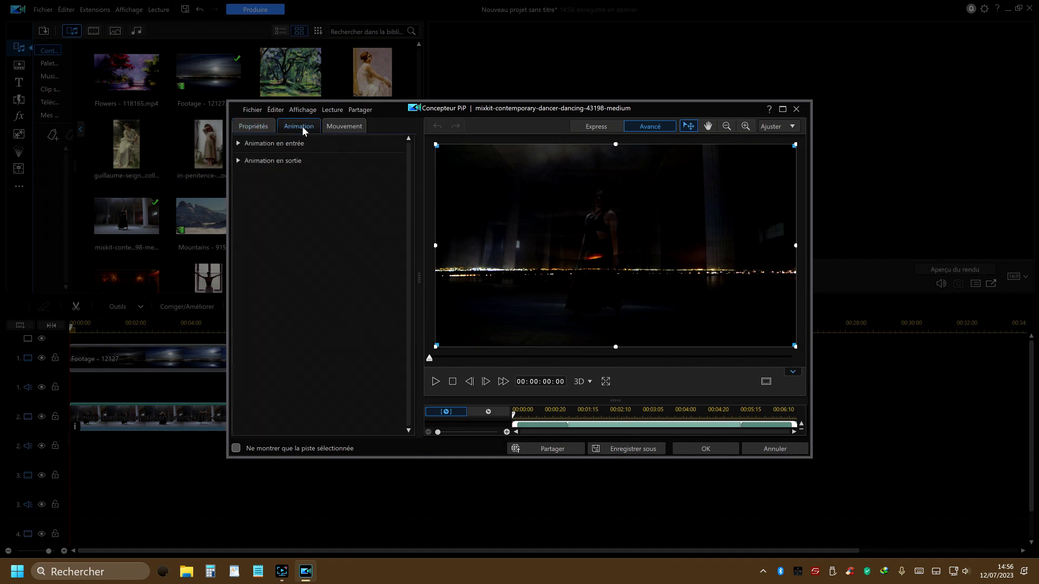
left_click(239, 143)
left_click(239, 144)
left_click(239, 144)
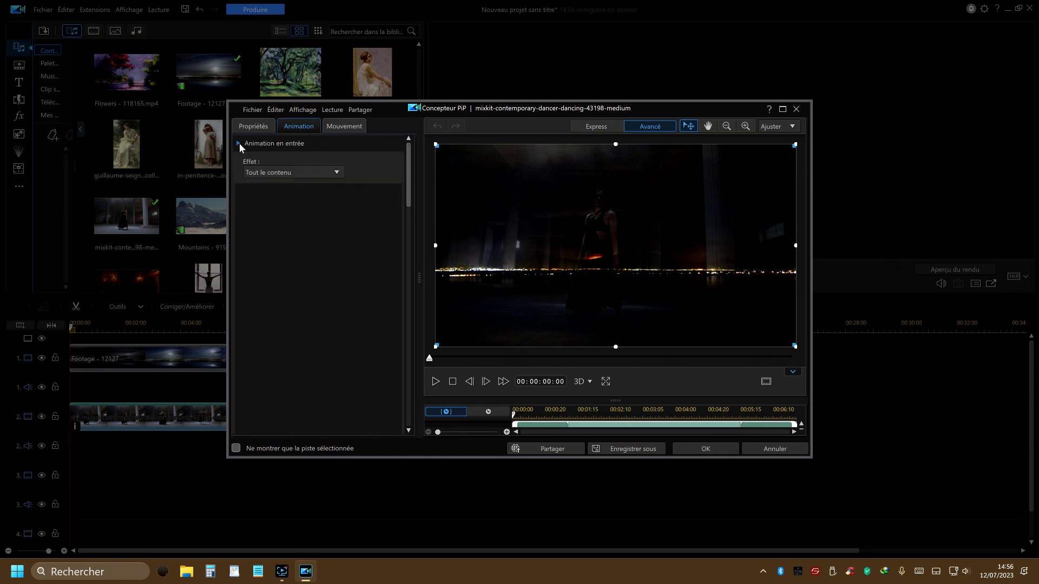
left_click(337, 174)
left_click(286, 260)
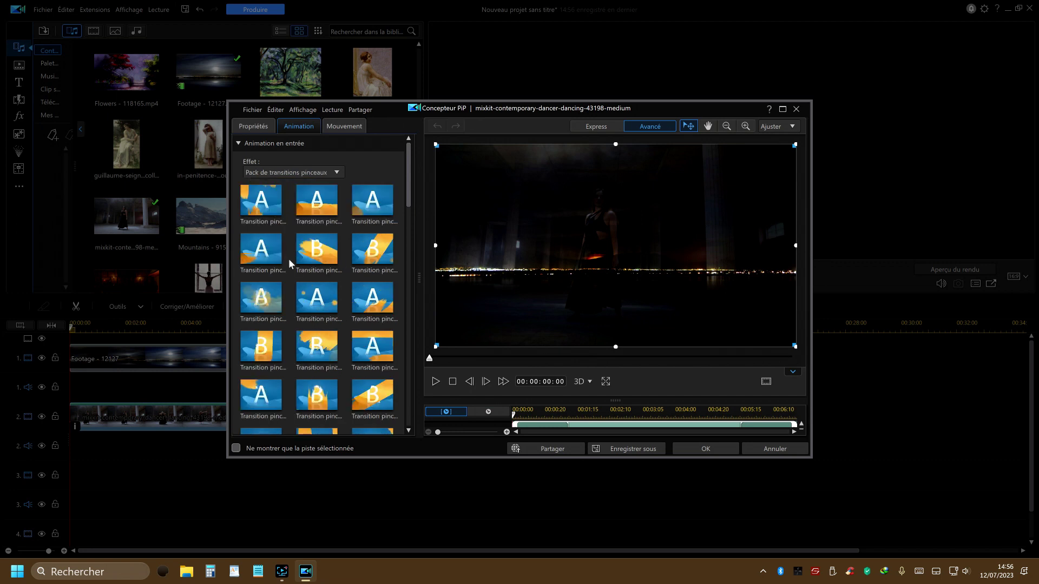
left_click(310, 250)
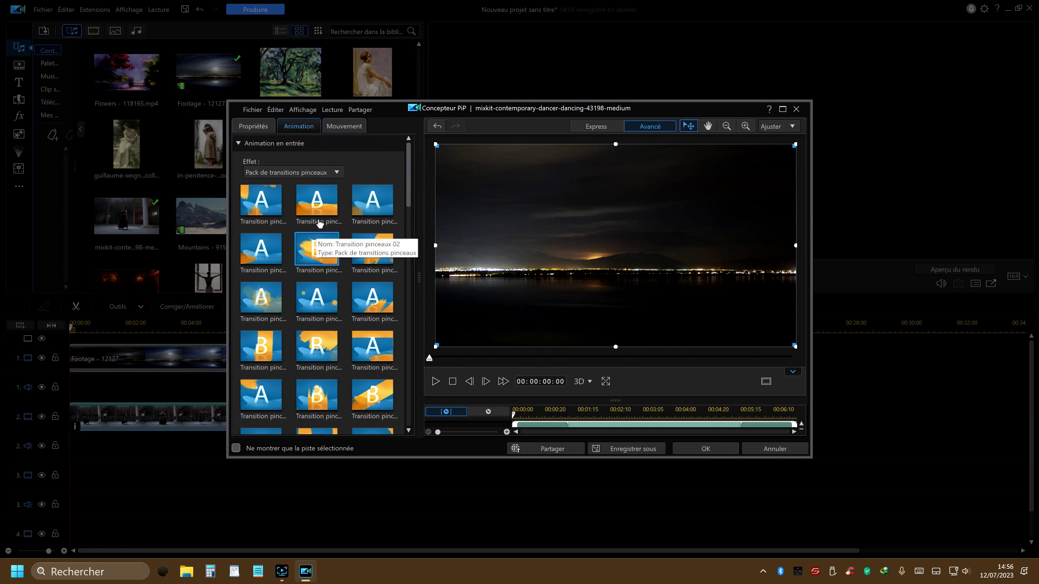
Add an exit animation from "Pack de transitions pinceaux" to the dancer clip, using the middle effect in the third row, and play the result.
left_click(237, 145)
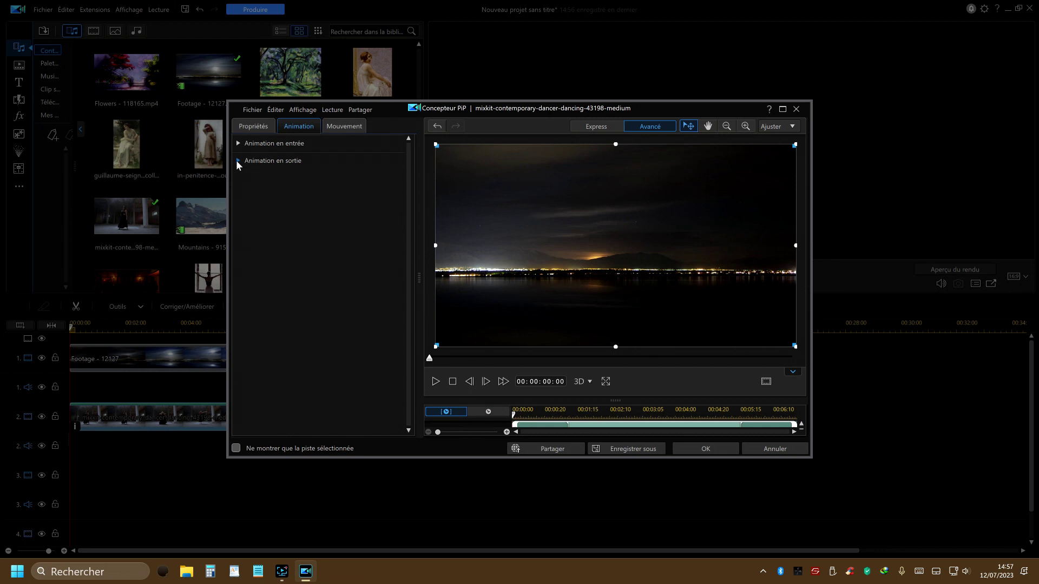
left_click(236, 160)
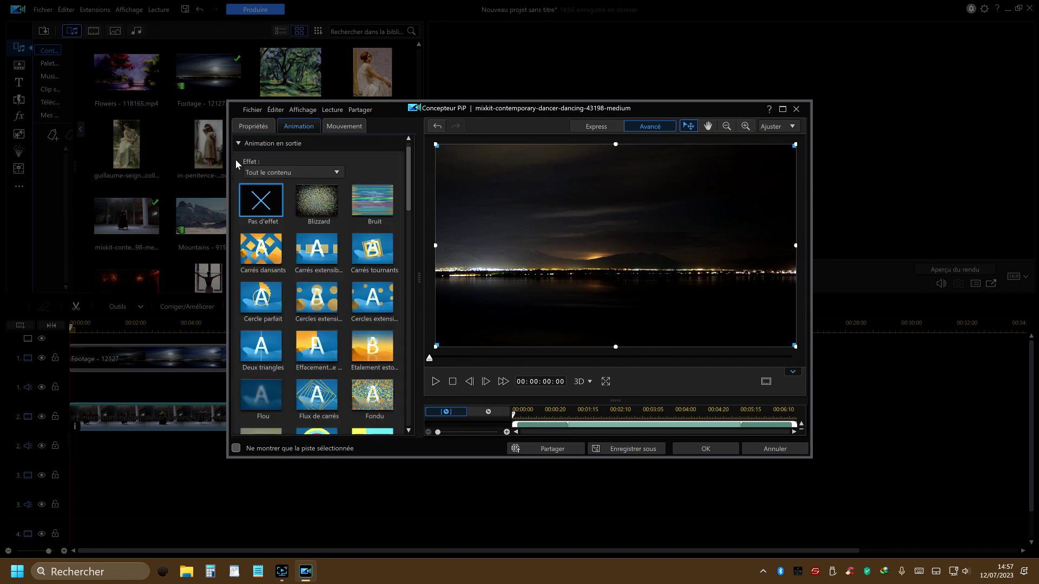
left_click(338, 168)
left_click(253, 265)
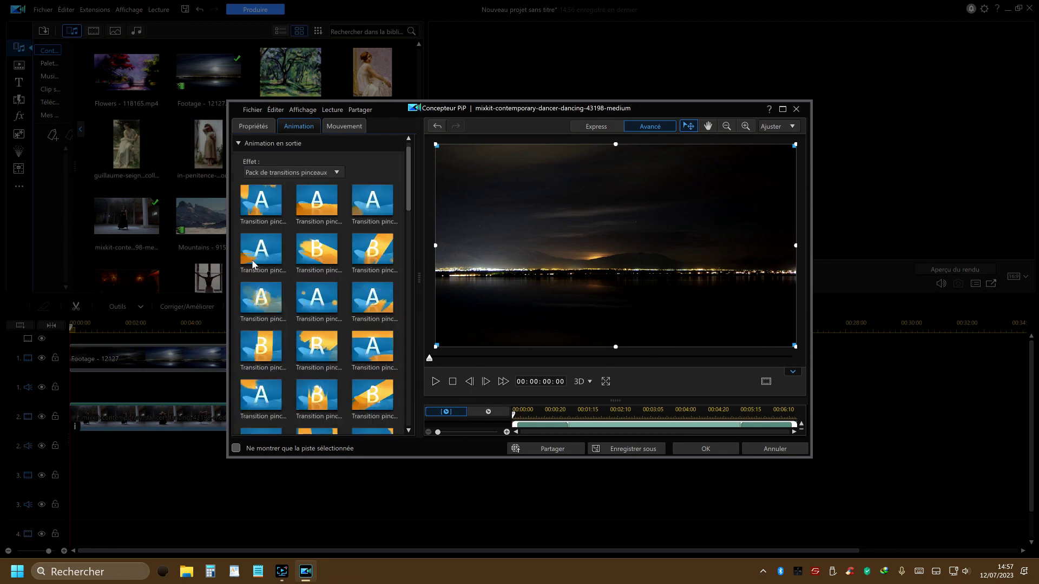
left_click(318, 298)
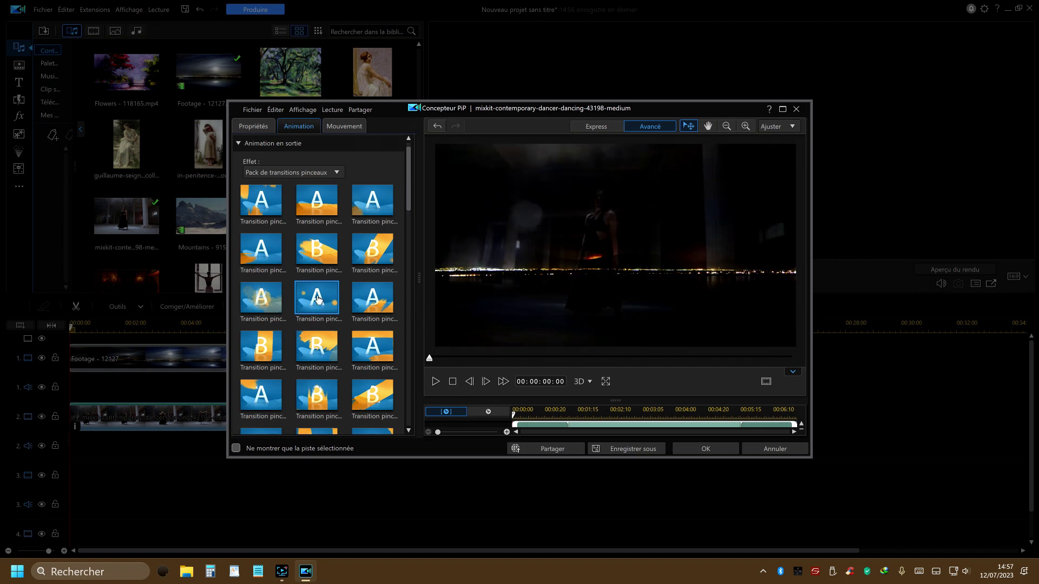
left_click(707, 447)
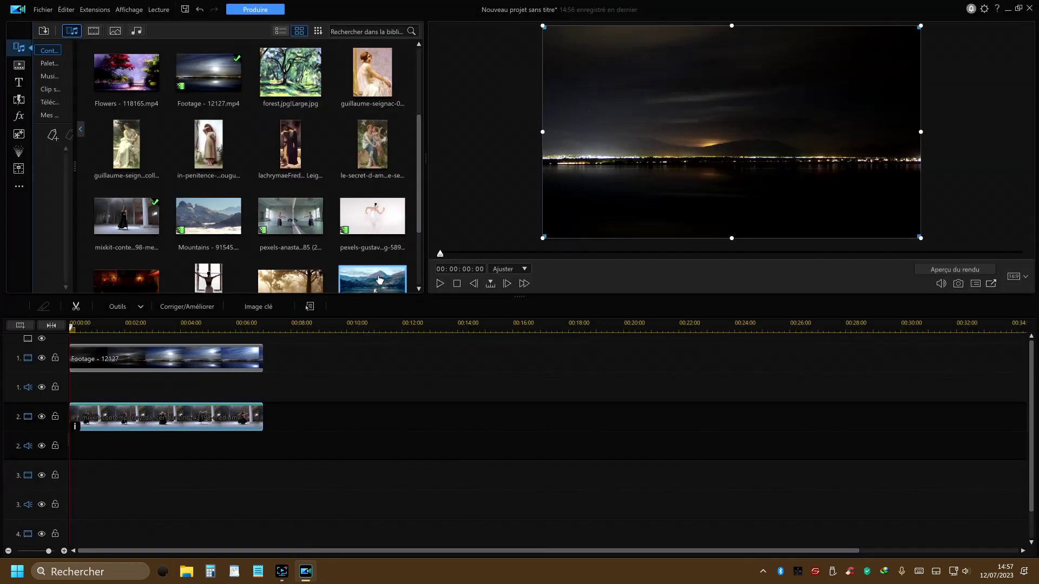
left_click(441, 283)
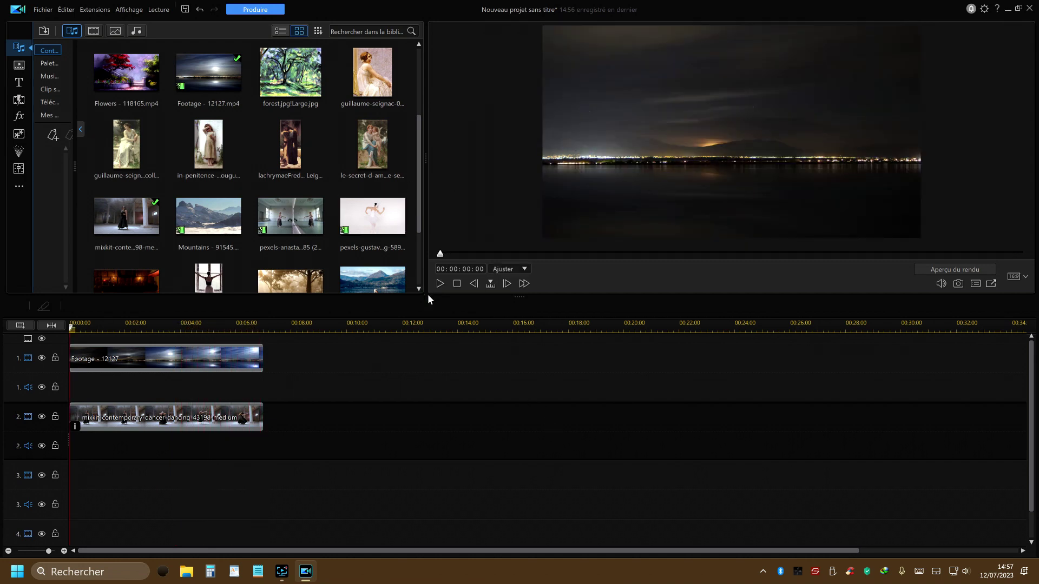
Delete both clips from the timeline and place the in-penitence painting at the start of track 2.
left_click_drag(333, 463, 108, 365)
right_click(180, 359)
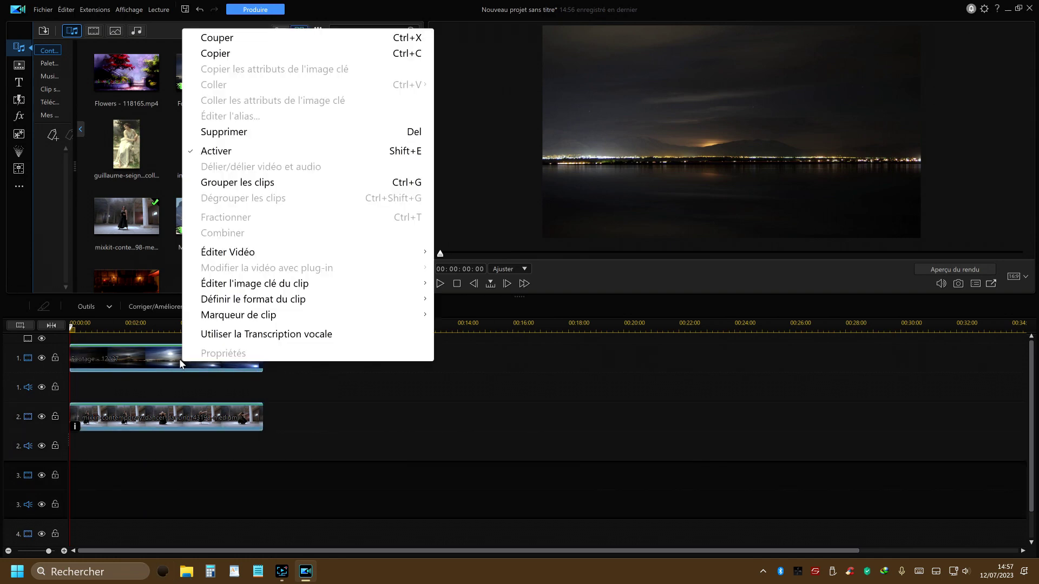
left_click(237, 133)
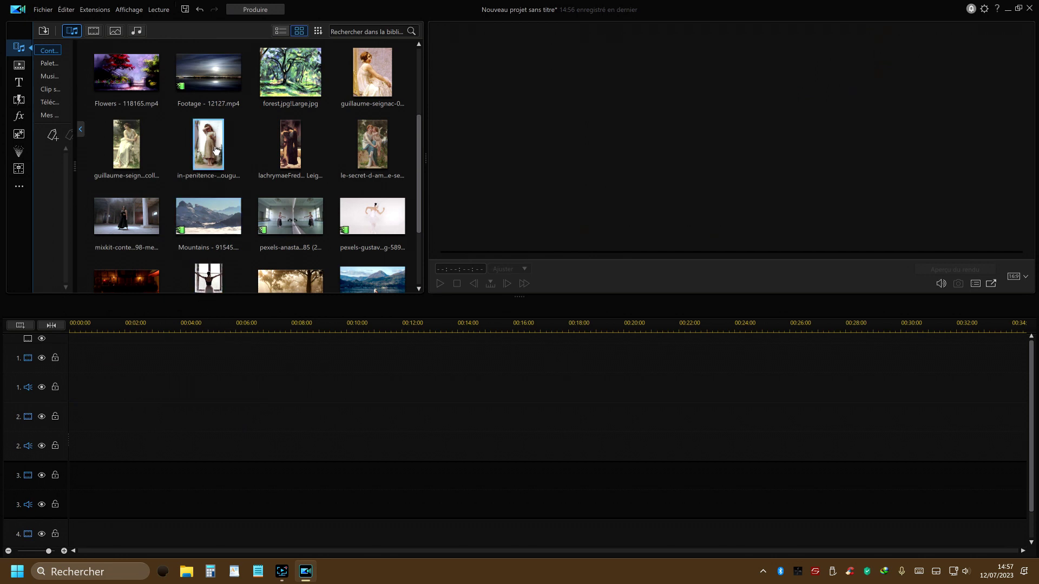
left_click_drag(208, 145, 39, 431)
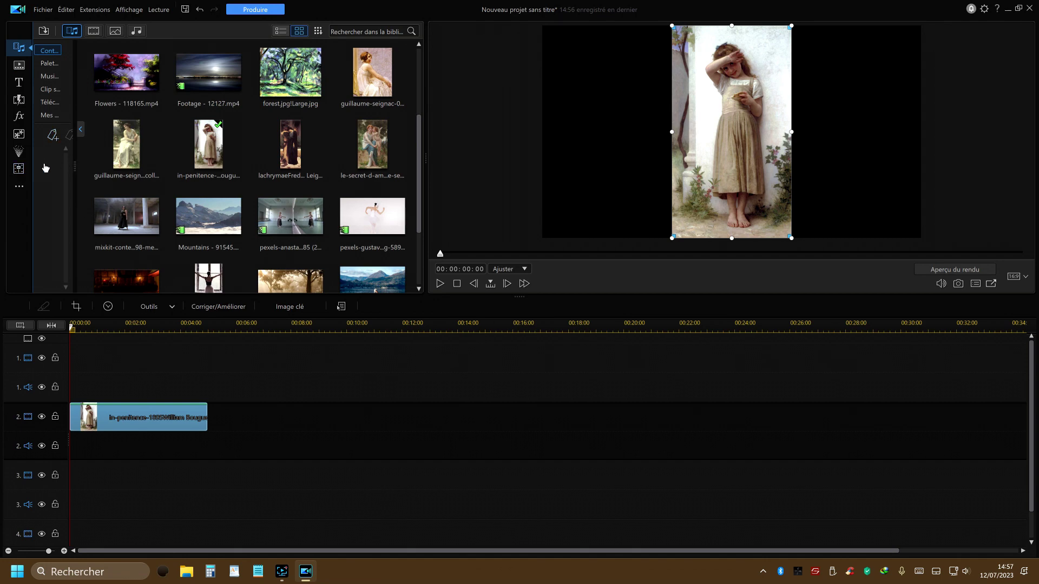
Try a white and a yellow colour background on track 1 behind the painting, and delete the colour clip.
left_click(49, 64)
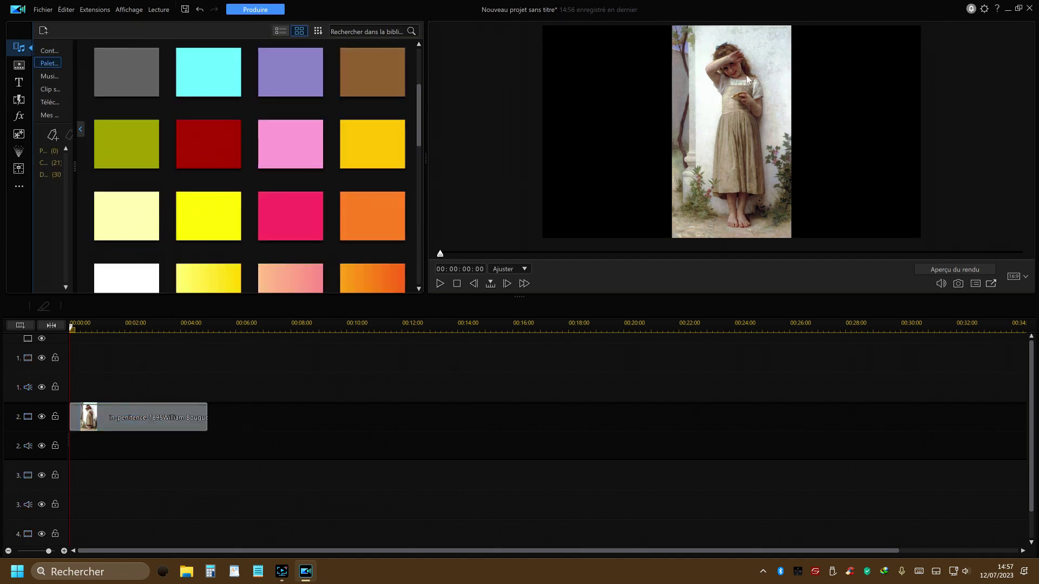
left_click_drag(153, 290, 40, 390)
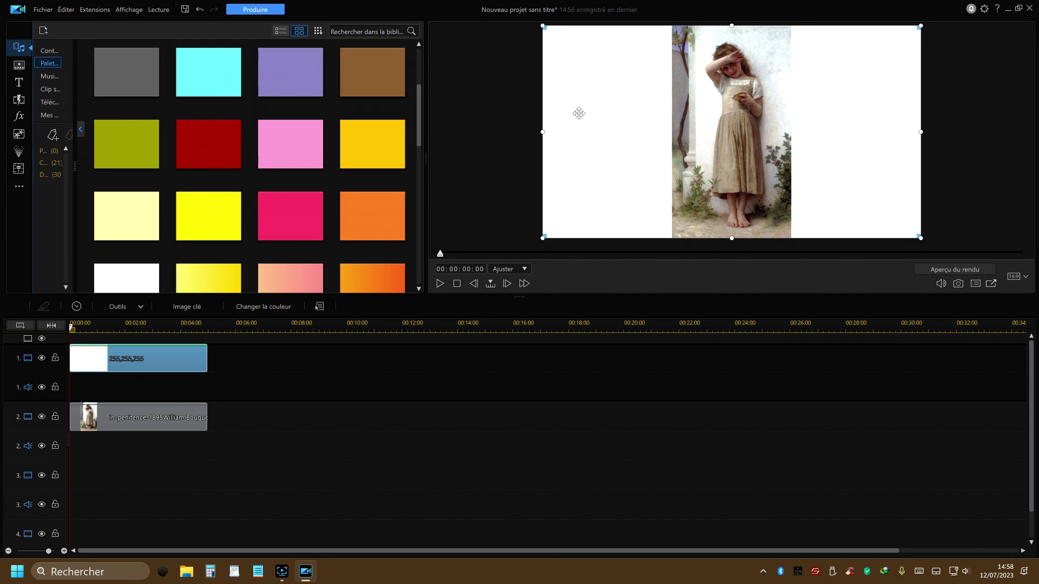
right_click(139, 363)
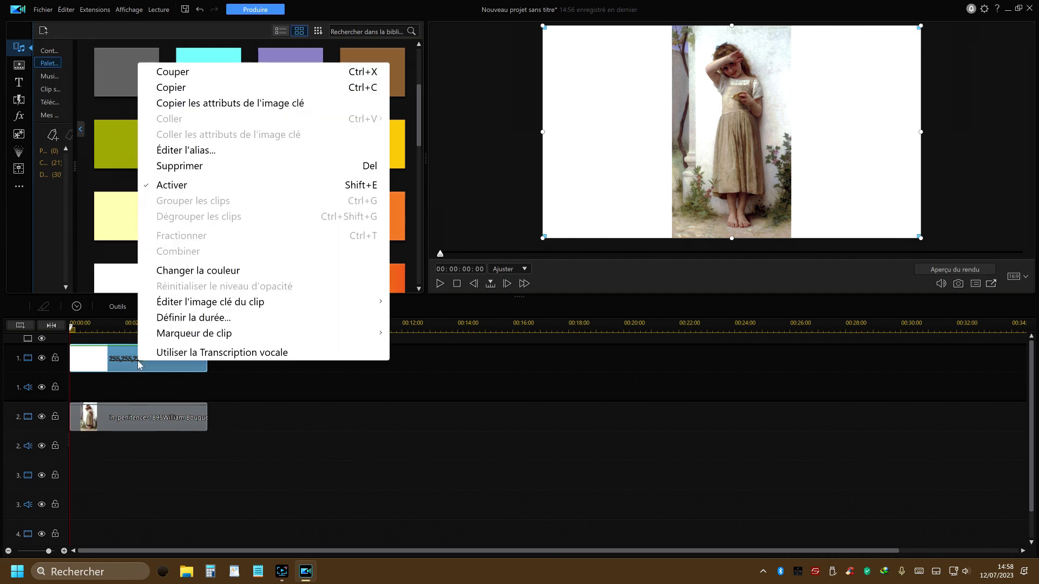
left_click_drag(208, 216, 50, 368)
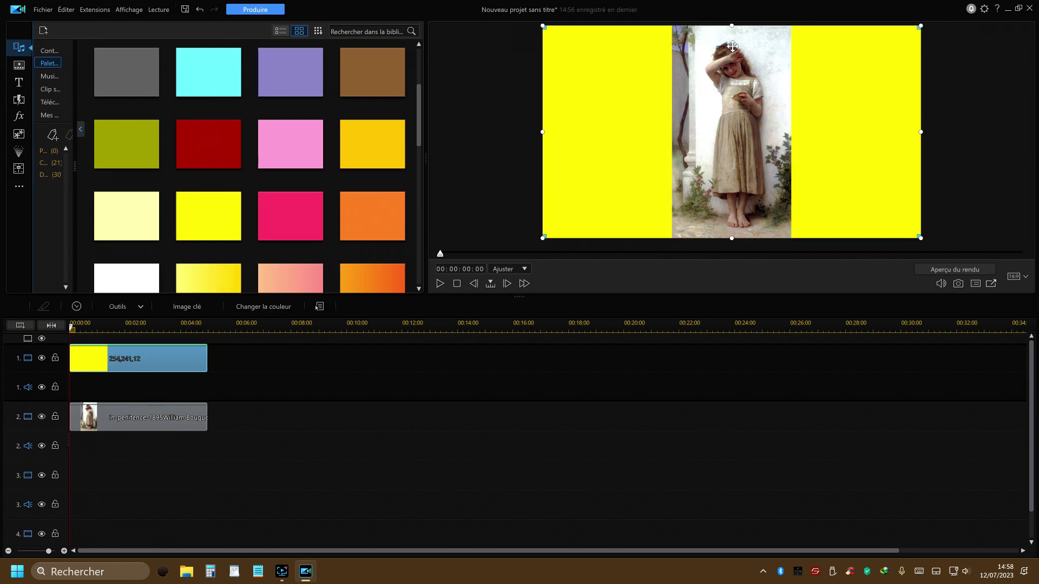
right_click(130, 363)
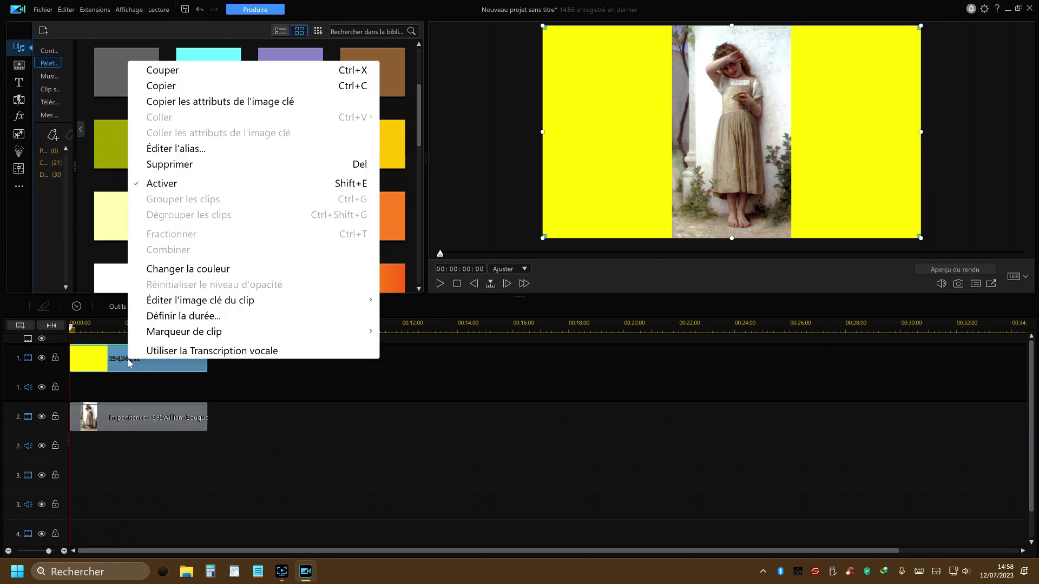
left_click(169, 165)
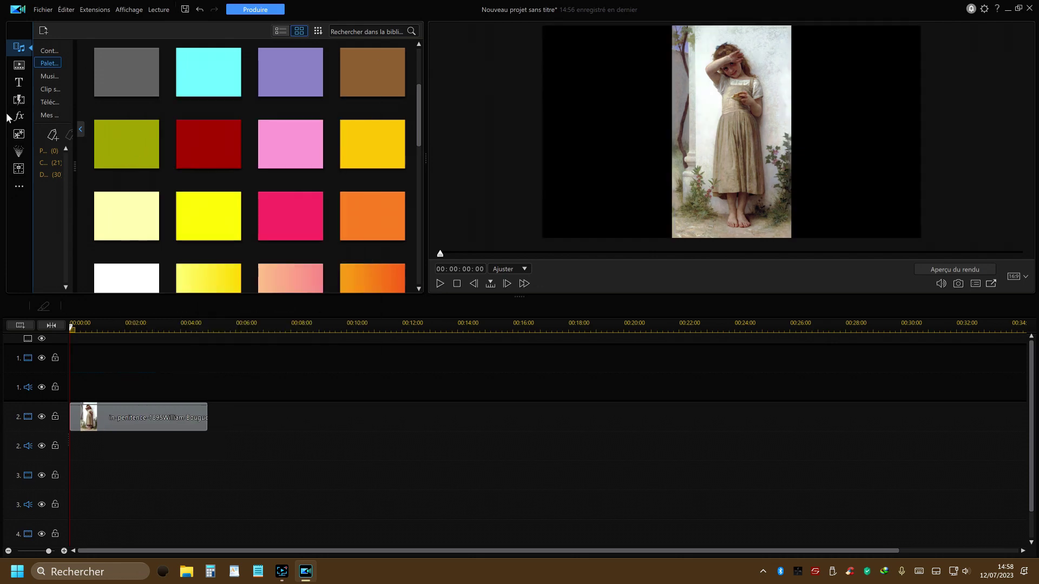
Try the Earth - 4788 video from the "tutoriel image clef" folder on track 1, and delete it.
left_click(47, 51)
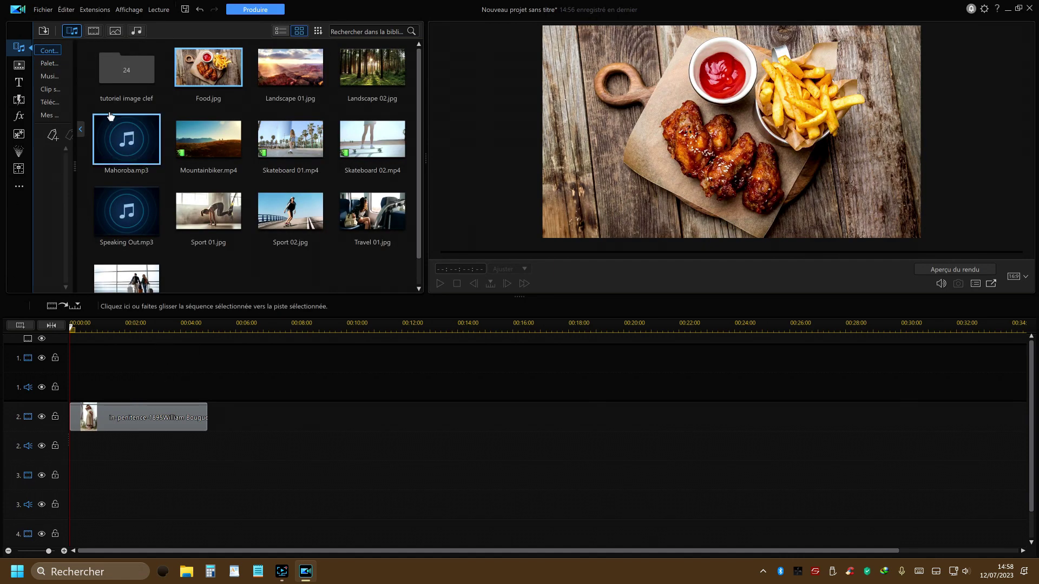
left_click(124, 68)
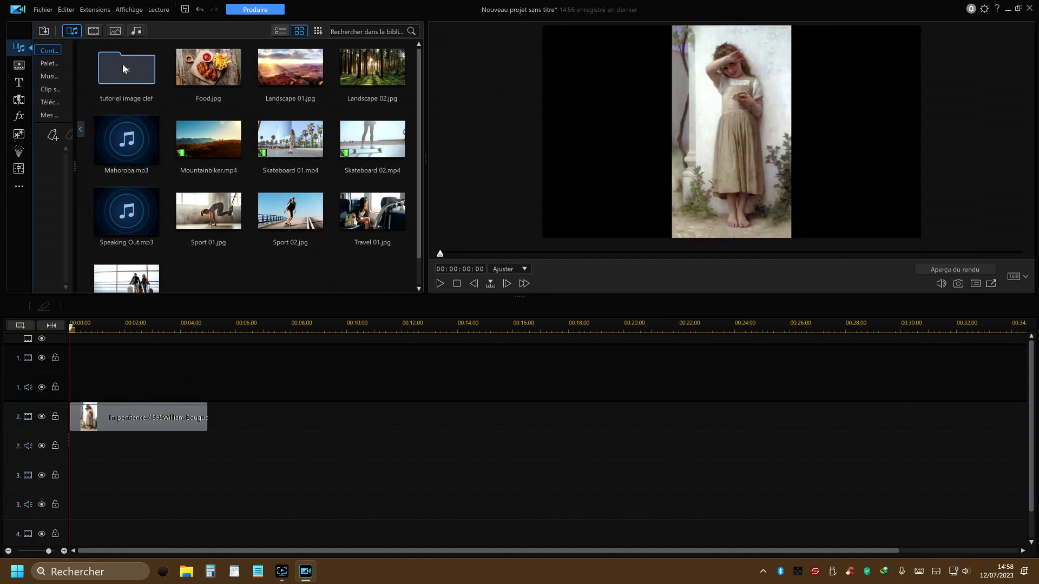
double_click(124, 69)
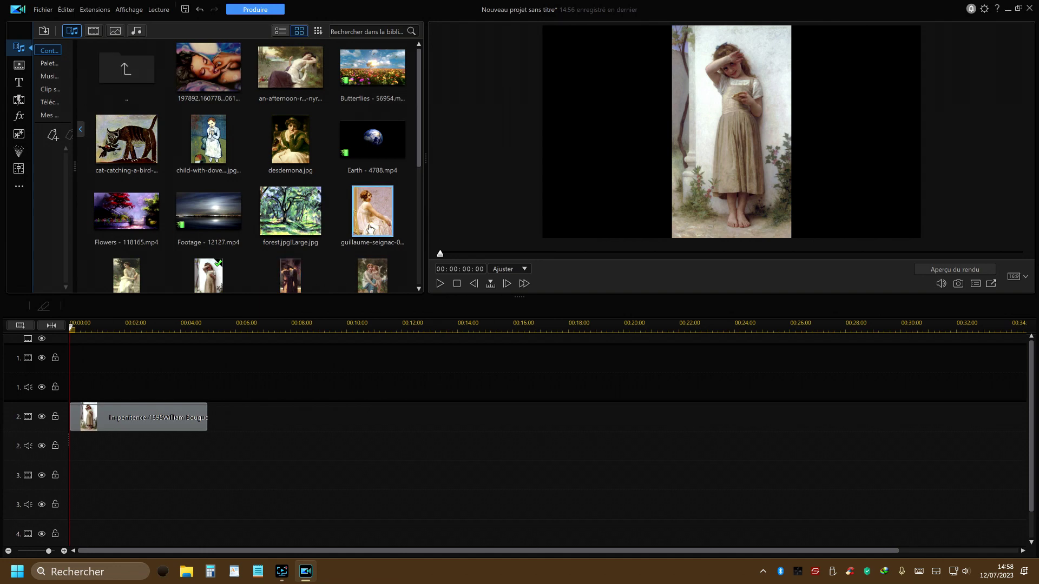
left_click_drag(373, 139, 38, 365)
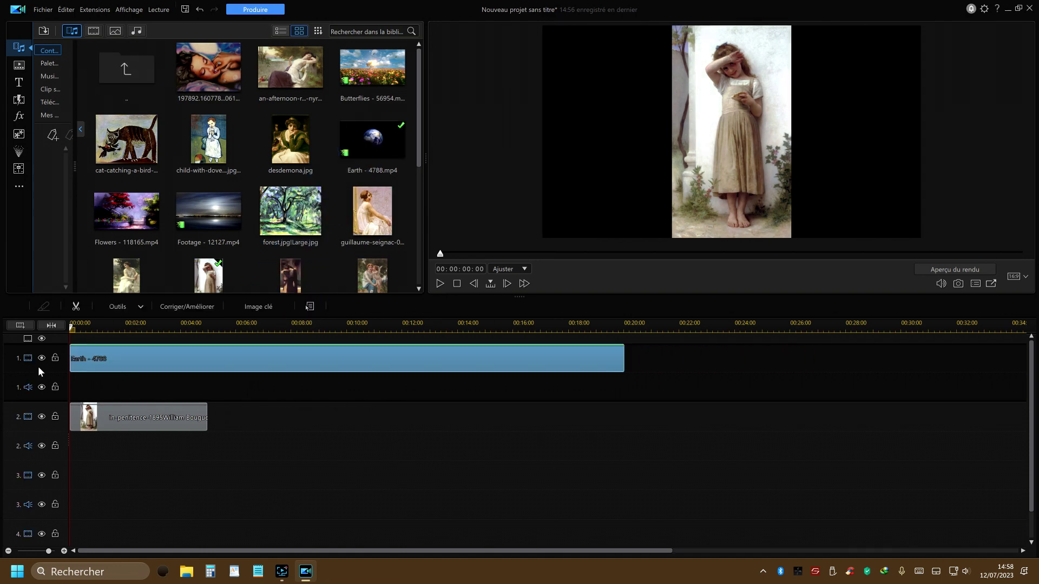
right_click(91, 361)
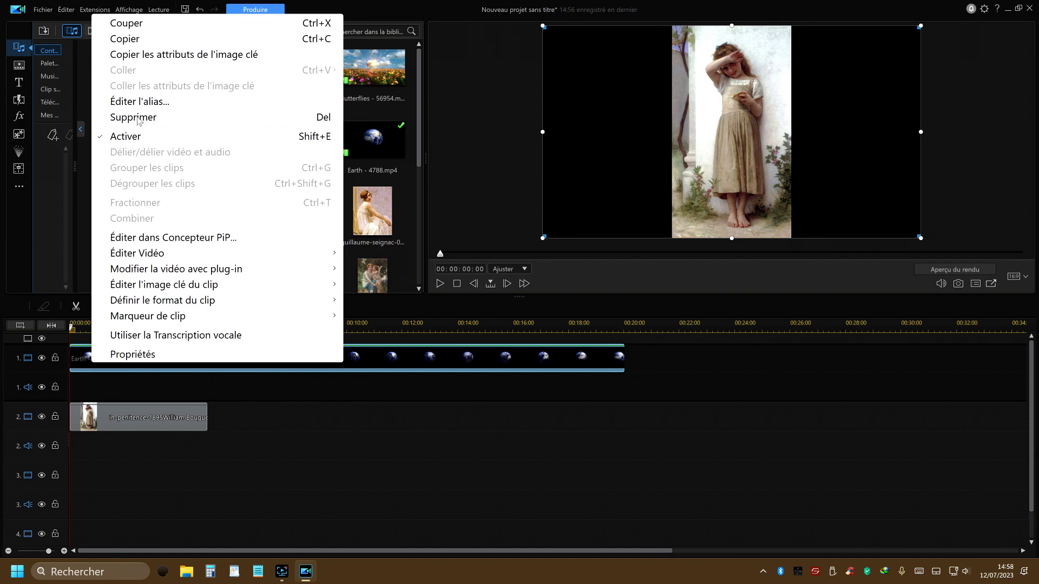
left_click(140, 118)
Place the Footage - 12127 video on track 1 behind the painting, play it, and deactivate the footage clip.
left_click_drag(227, 226, 51, 371)
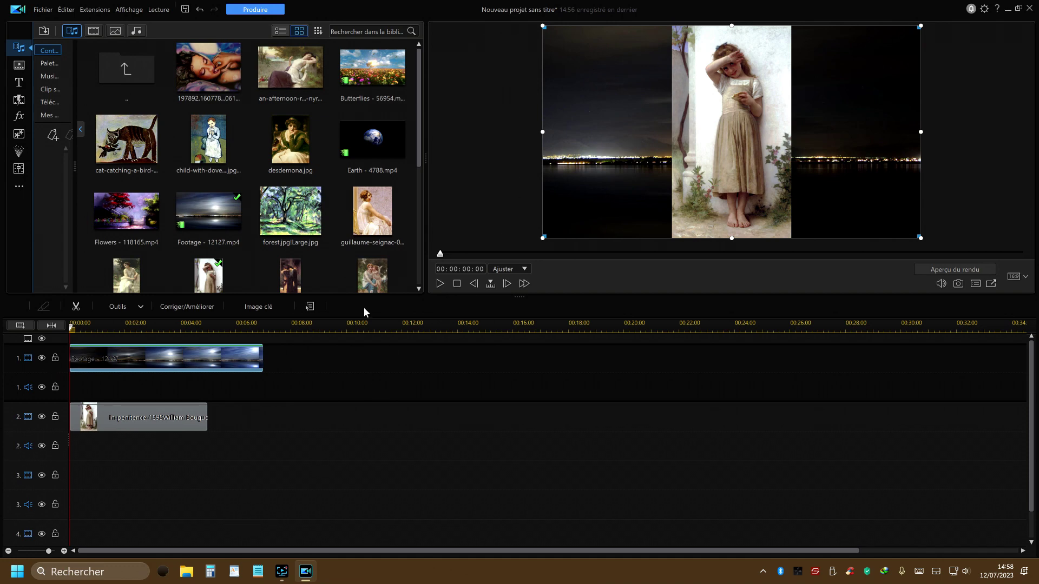
left_click(439, 284)
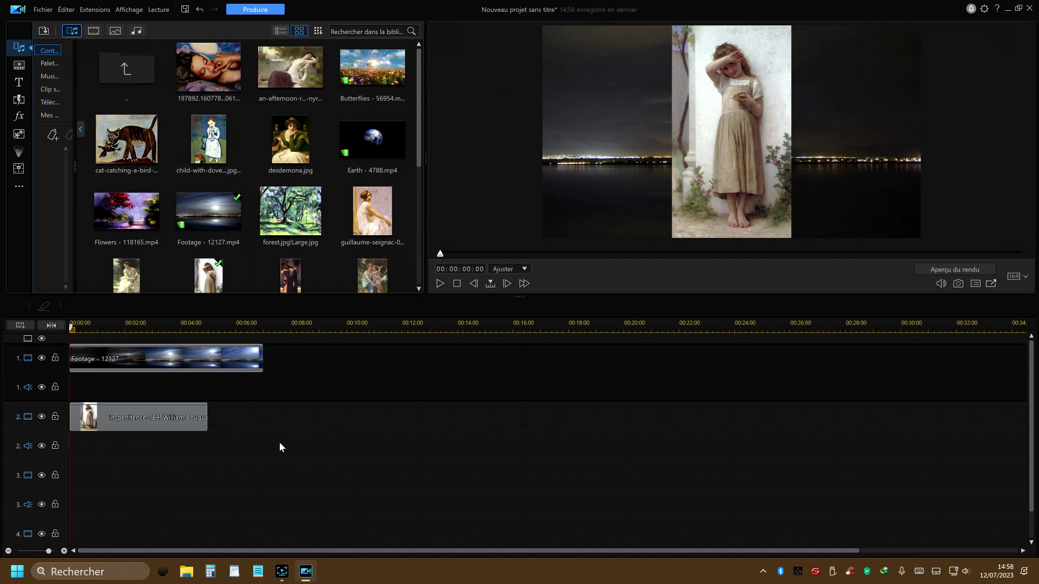
left_click(179, 361)
right_click(180, 366)
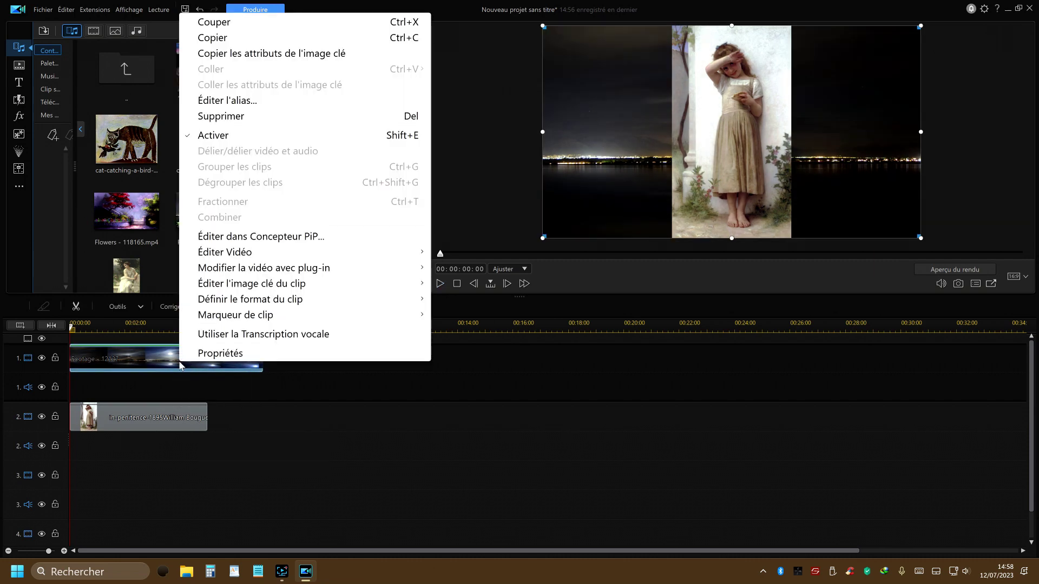
left_click(228, 139)
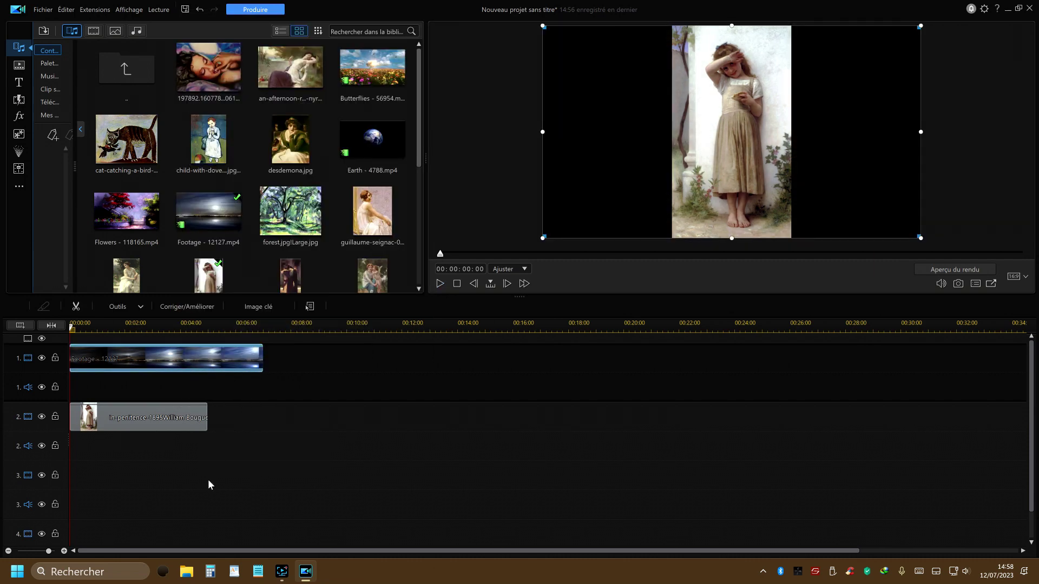
Move the in-penitence painting against the left edge of the video frame.
left_click(721, 171)
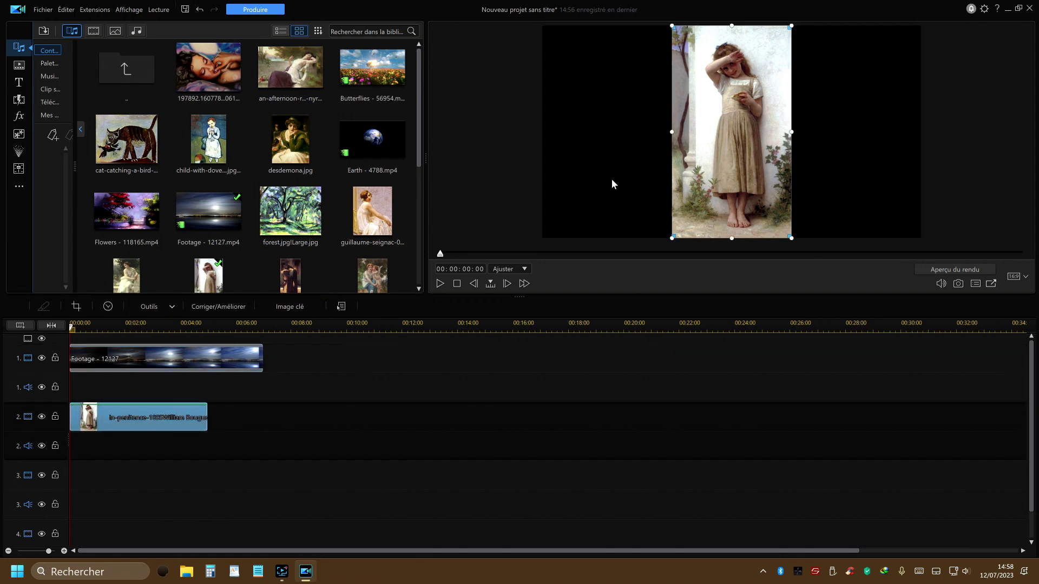
left_click_drag(702, 167, 569, 163)
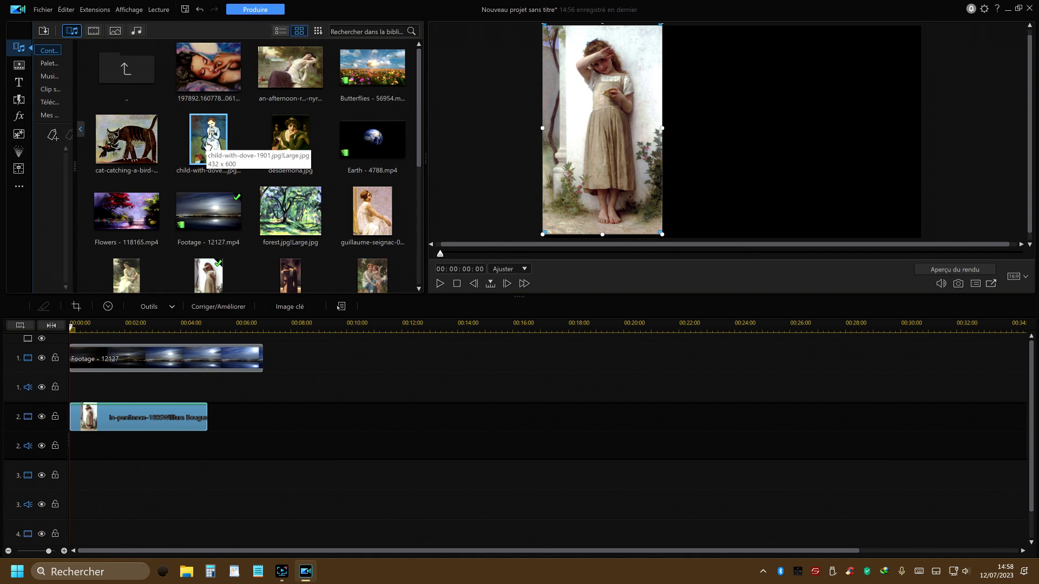
Replace the footage on track 1 with the child-with-dove painting and place the guillaume-seignac-07 painting at the start of track 3.
right_click(168, 356)
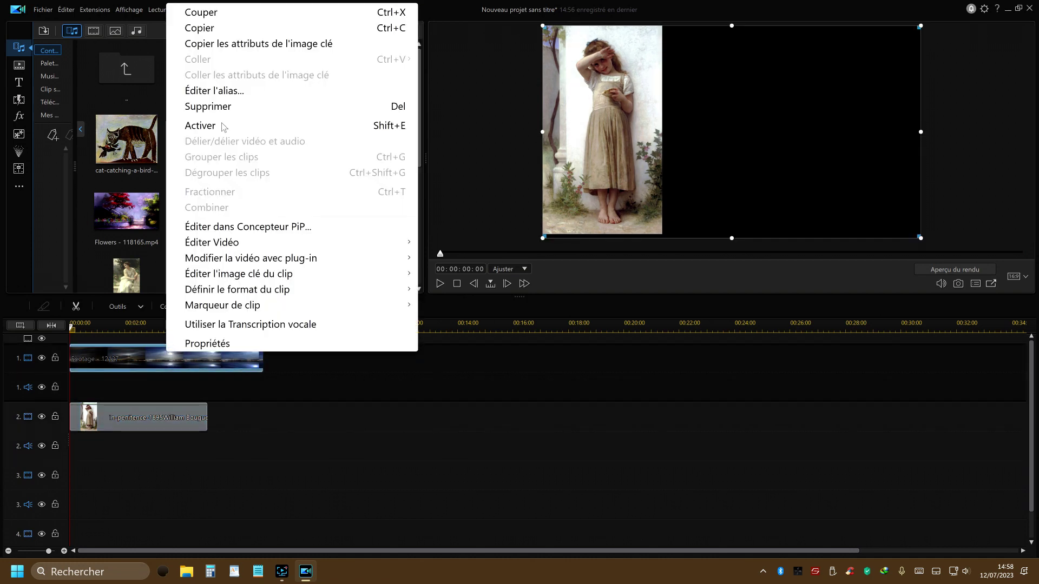
left_click(219, 106)
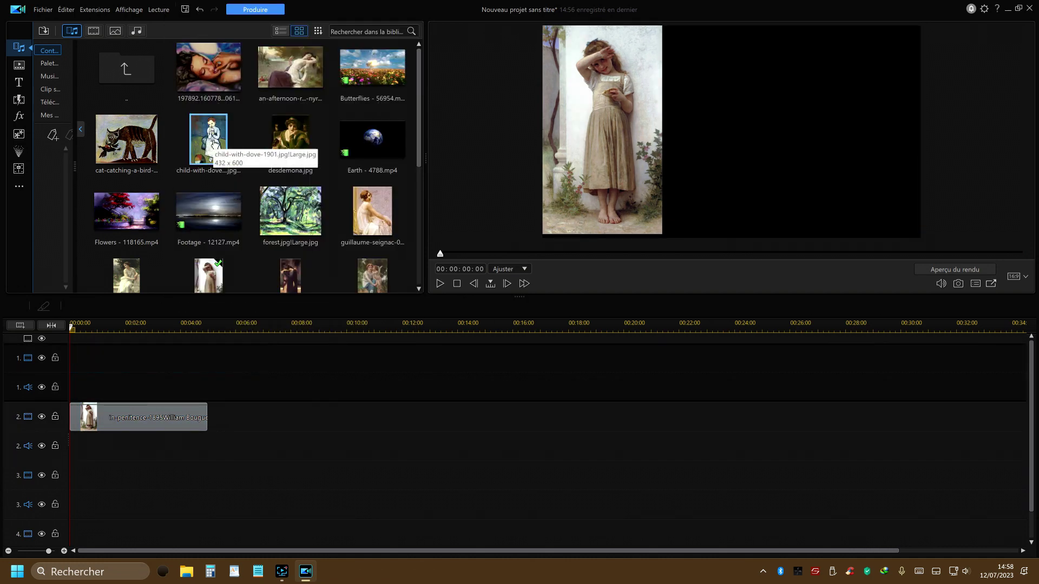
left_click_drag(208, 135, 62, 366)
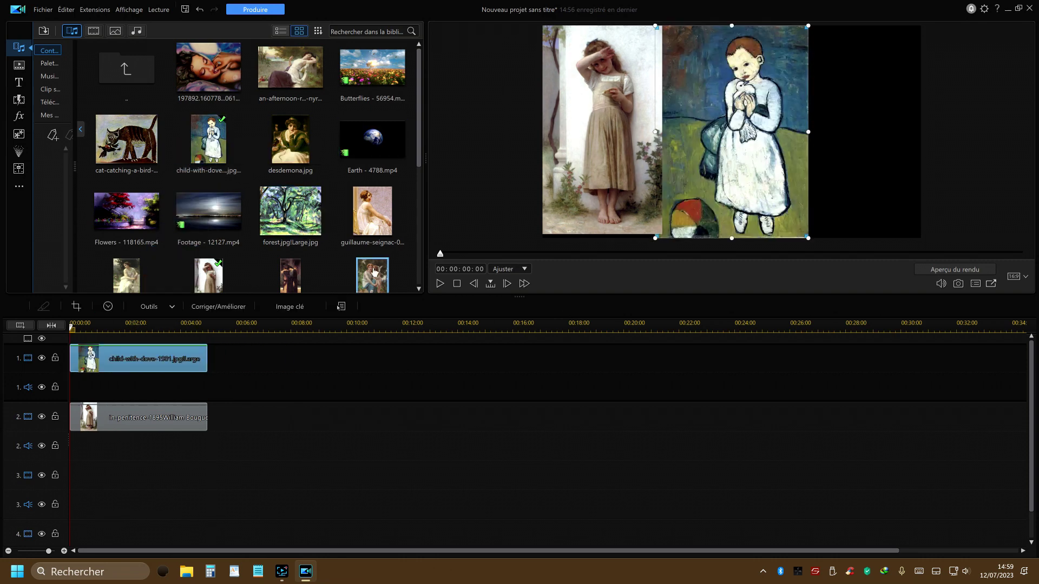
left_click_drag(375, 226, 18, 487)
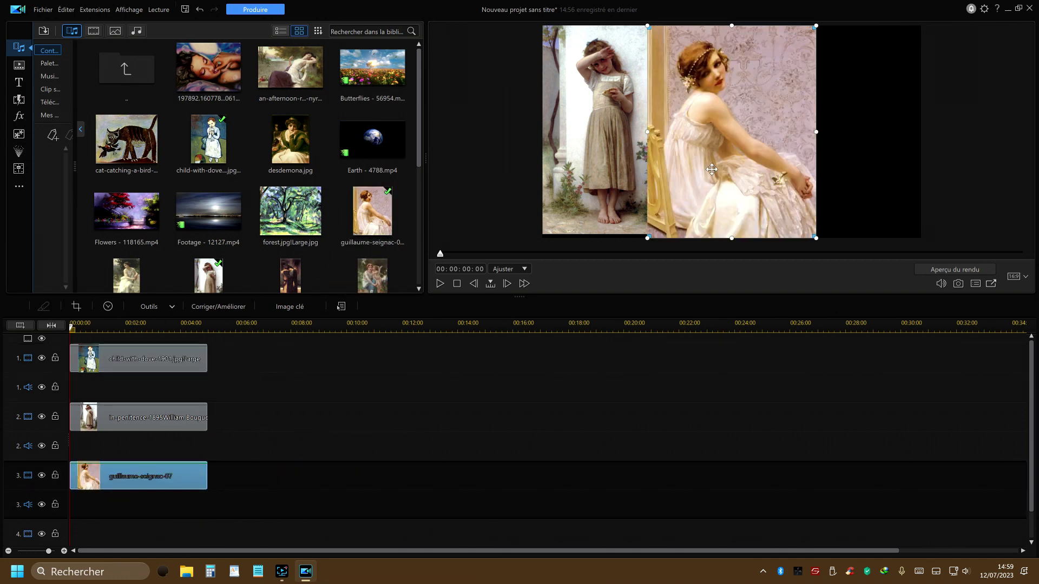
Try the guillaume-seignac-07 painting against the right edge of the video frame, and delete it from track 3.
left_click_drag(711, 169, 814, 168)
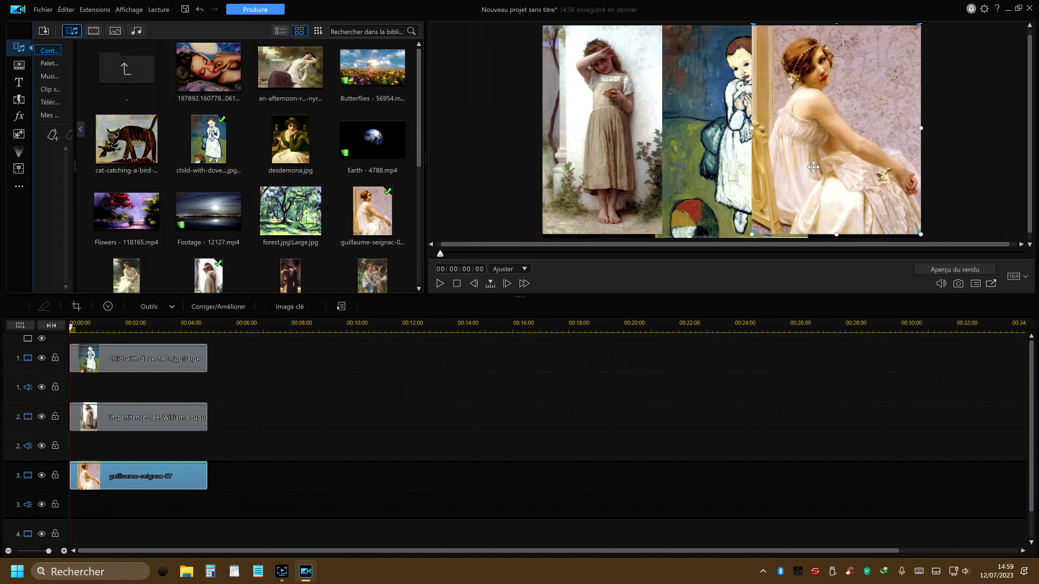
right_click(141, 479)
left_click(186, 248)
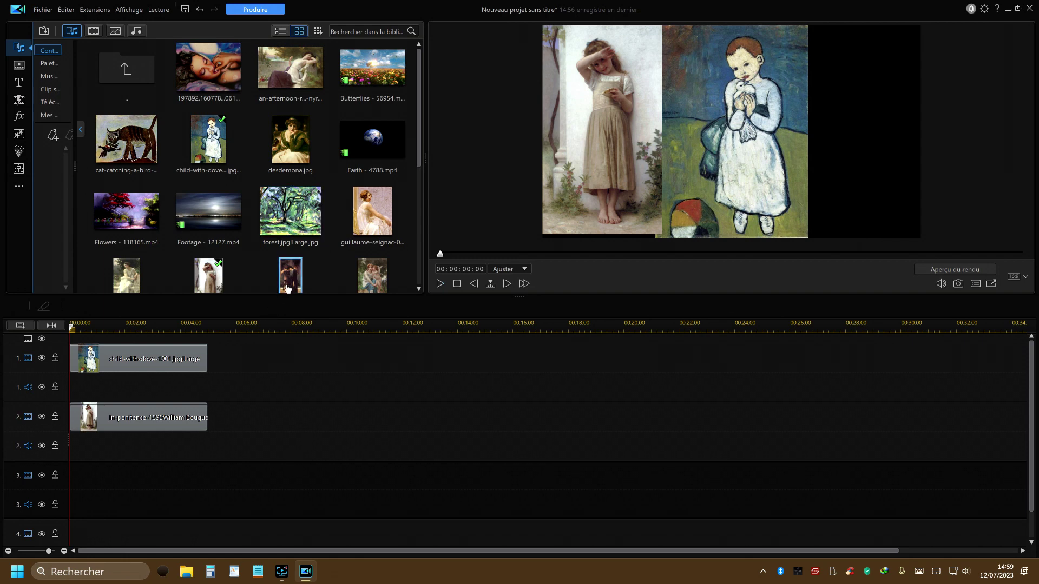
Place the Frederic Leighton painting at the start of track 3, try a wider shape, and fit it to the right of the child-with-dove painting.
left_click_drag(286, 287, 46, 475)
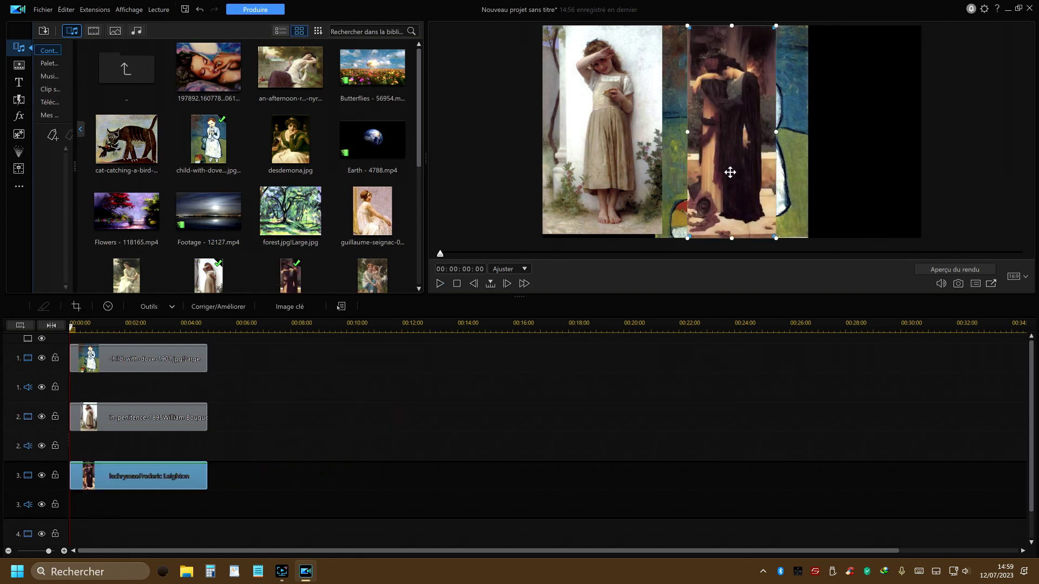
left_click_drag(729, 172, 852, 175)
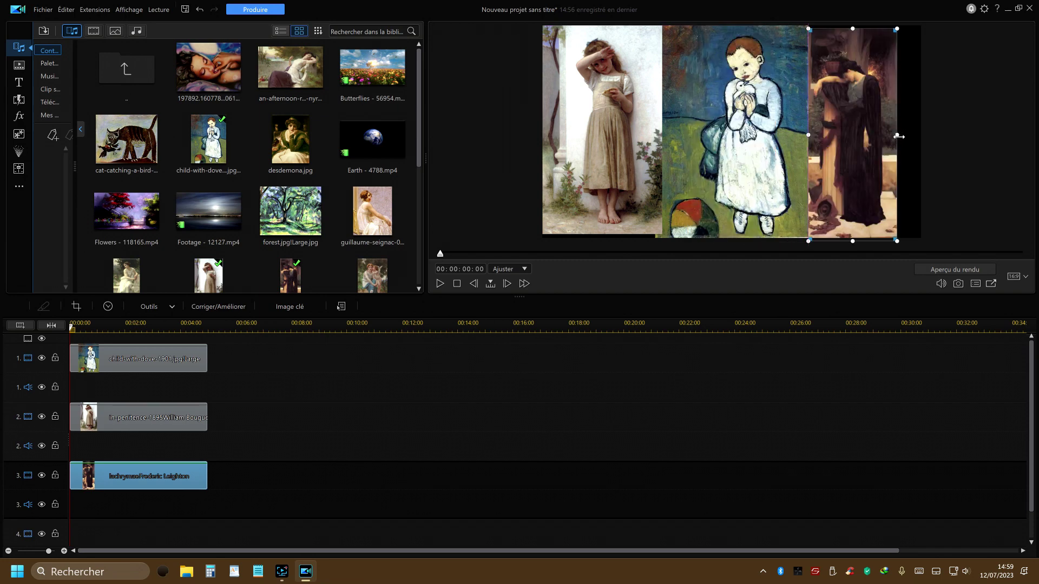
left_click_drag(898, 136, 881, 156)
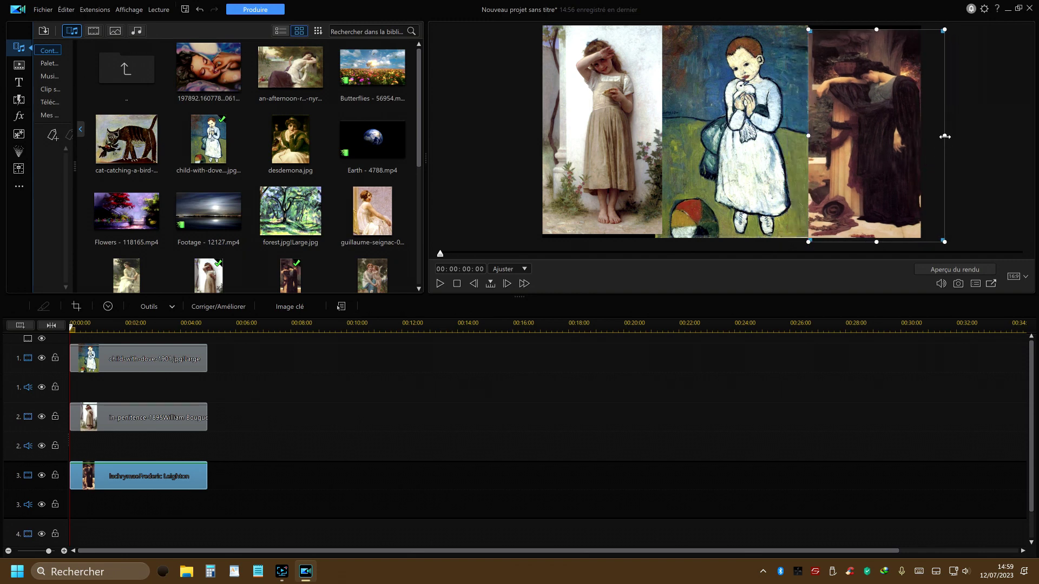
left_click_drag(944, 136, 915, 136)
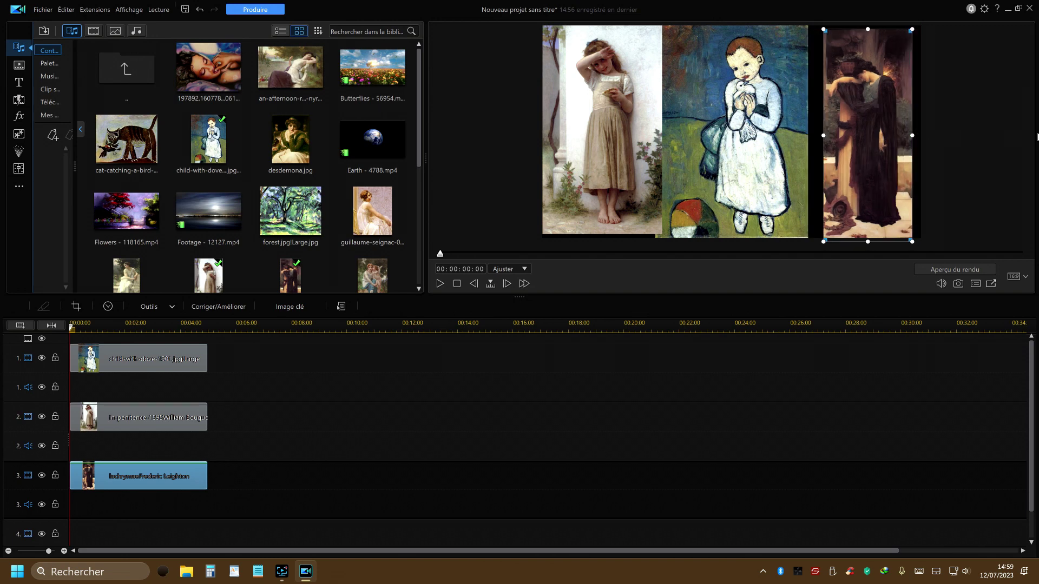
Shift the child-with-dove painting slightly right so its left edge meets the girl's painting, and deselect it.
left_click(729, 120)
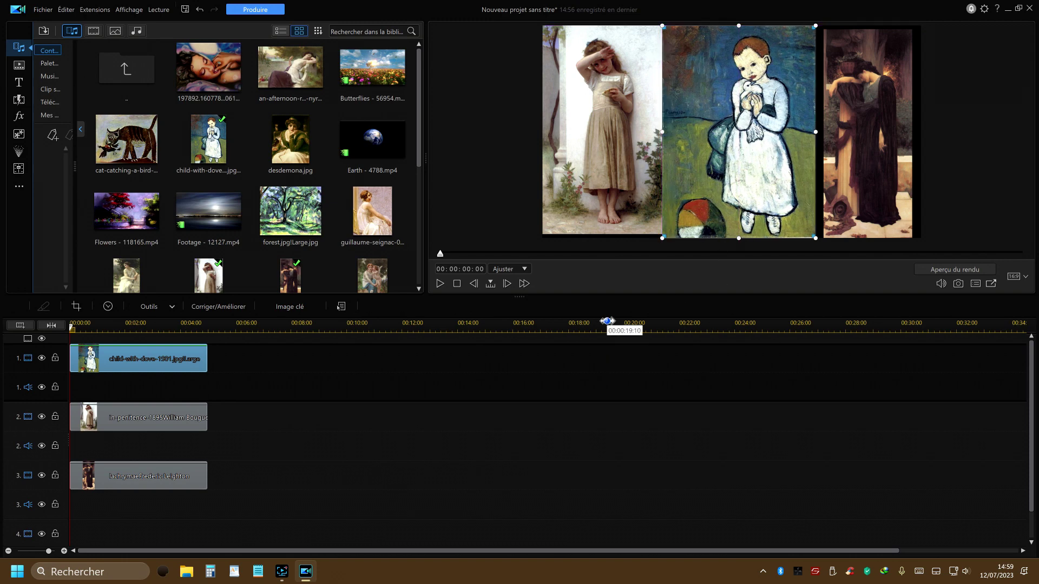
left_click(396, 404)
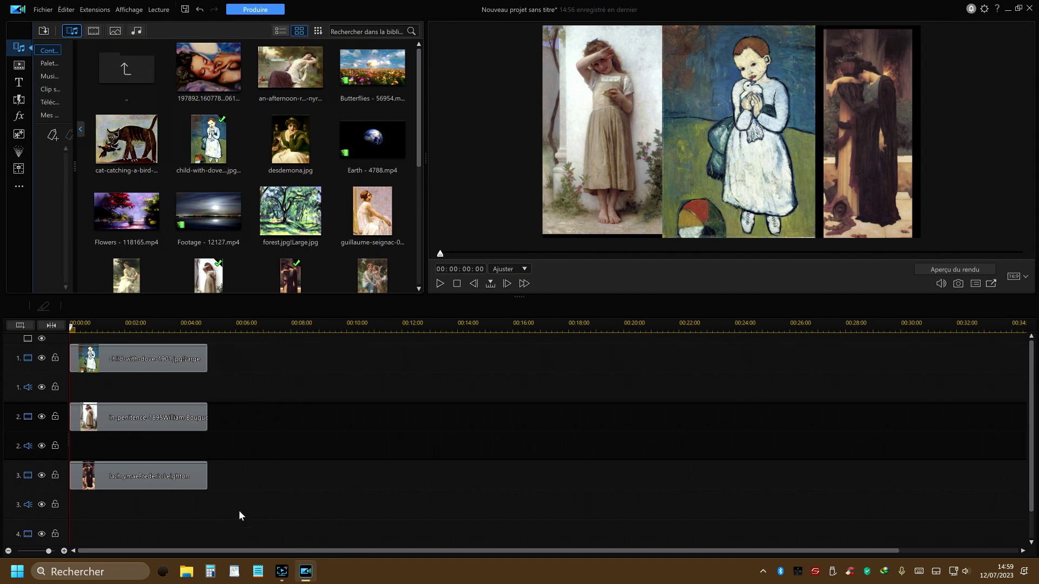
Delete the Frederic Leighton painting from track 3.
scroll(255, 514, "down", 1)
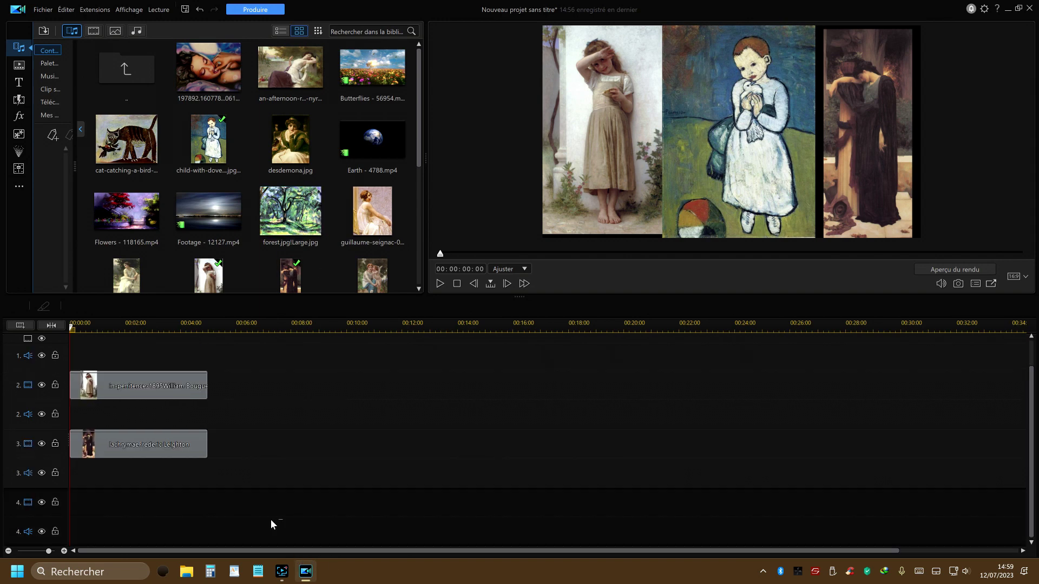
right_click(118, 443)
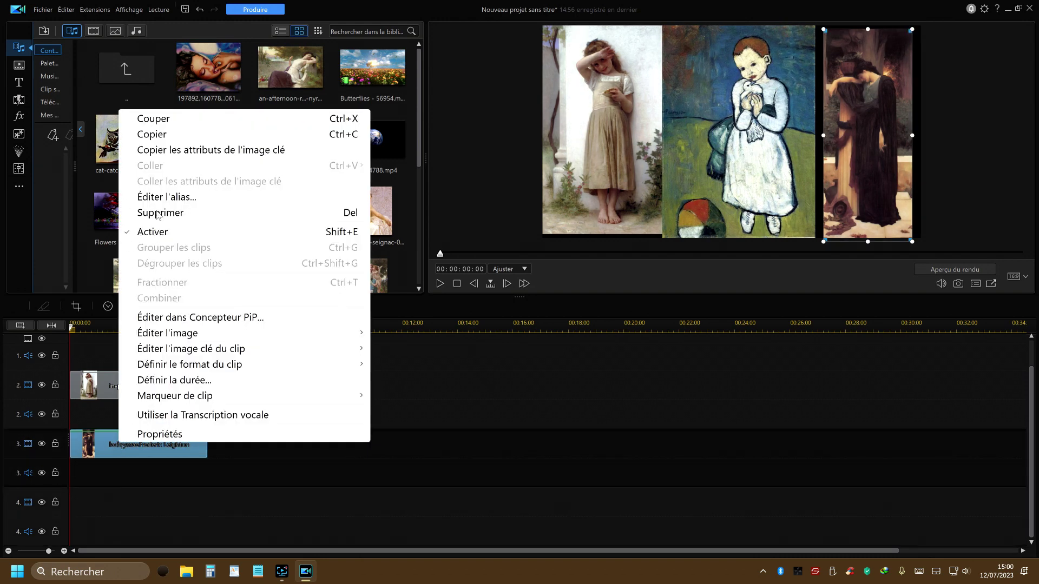
left_click(157, 214)
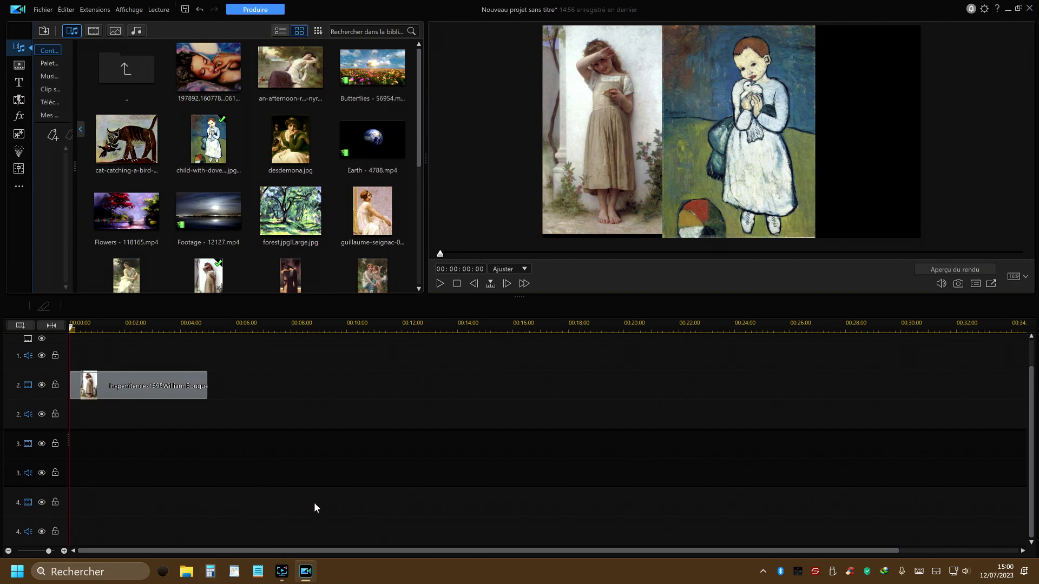
left_click(306, 574)
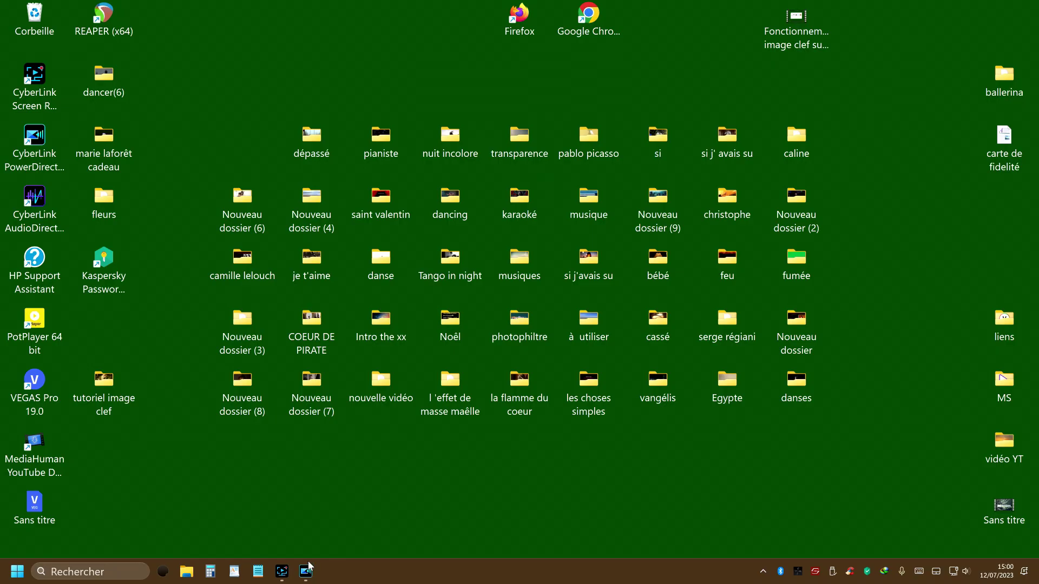
left_click(306, 573)
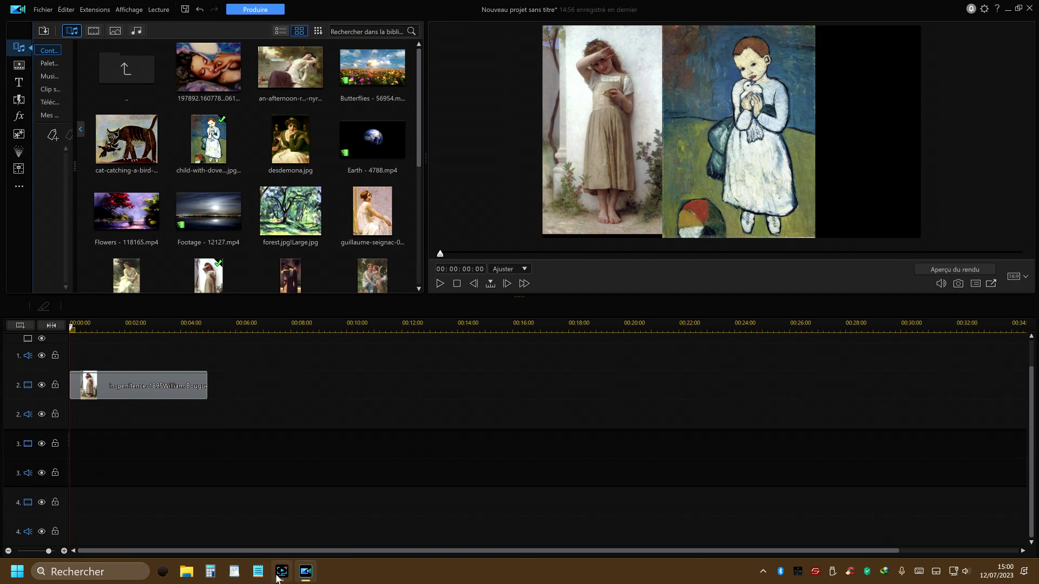